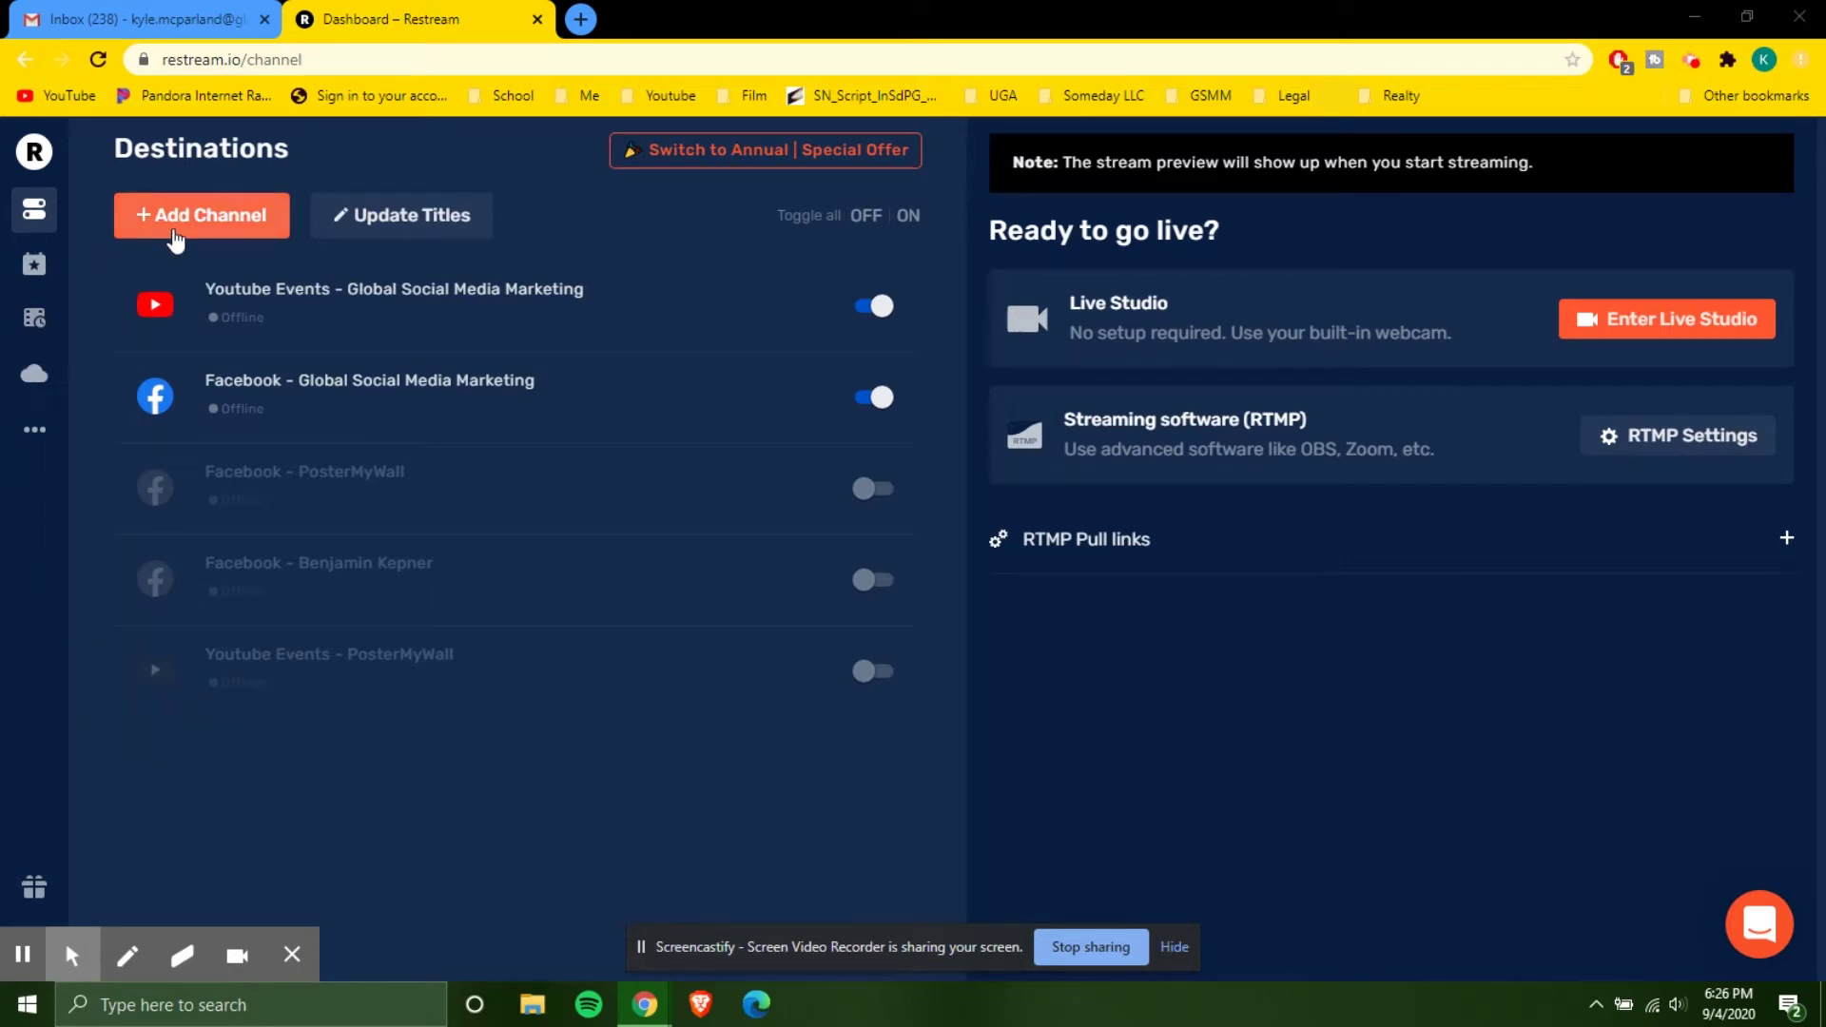
Connect a Facebook Live channel streaming to the personal profile with no proxy, and switch off the Facebook - Global Social Media Marketing destination
{"action": "left_click", "coordinate": [185, 236]}
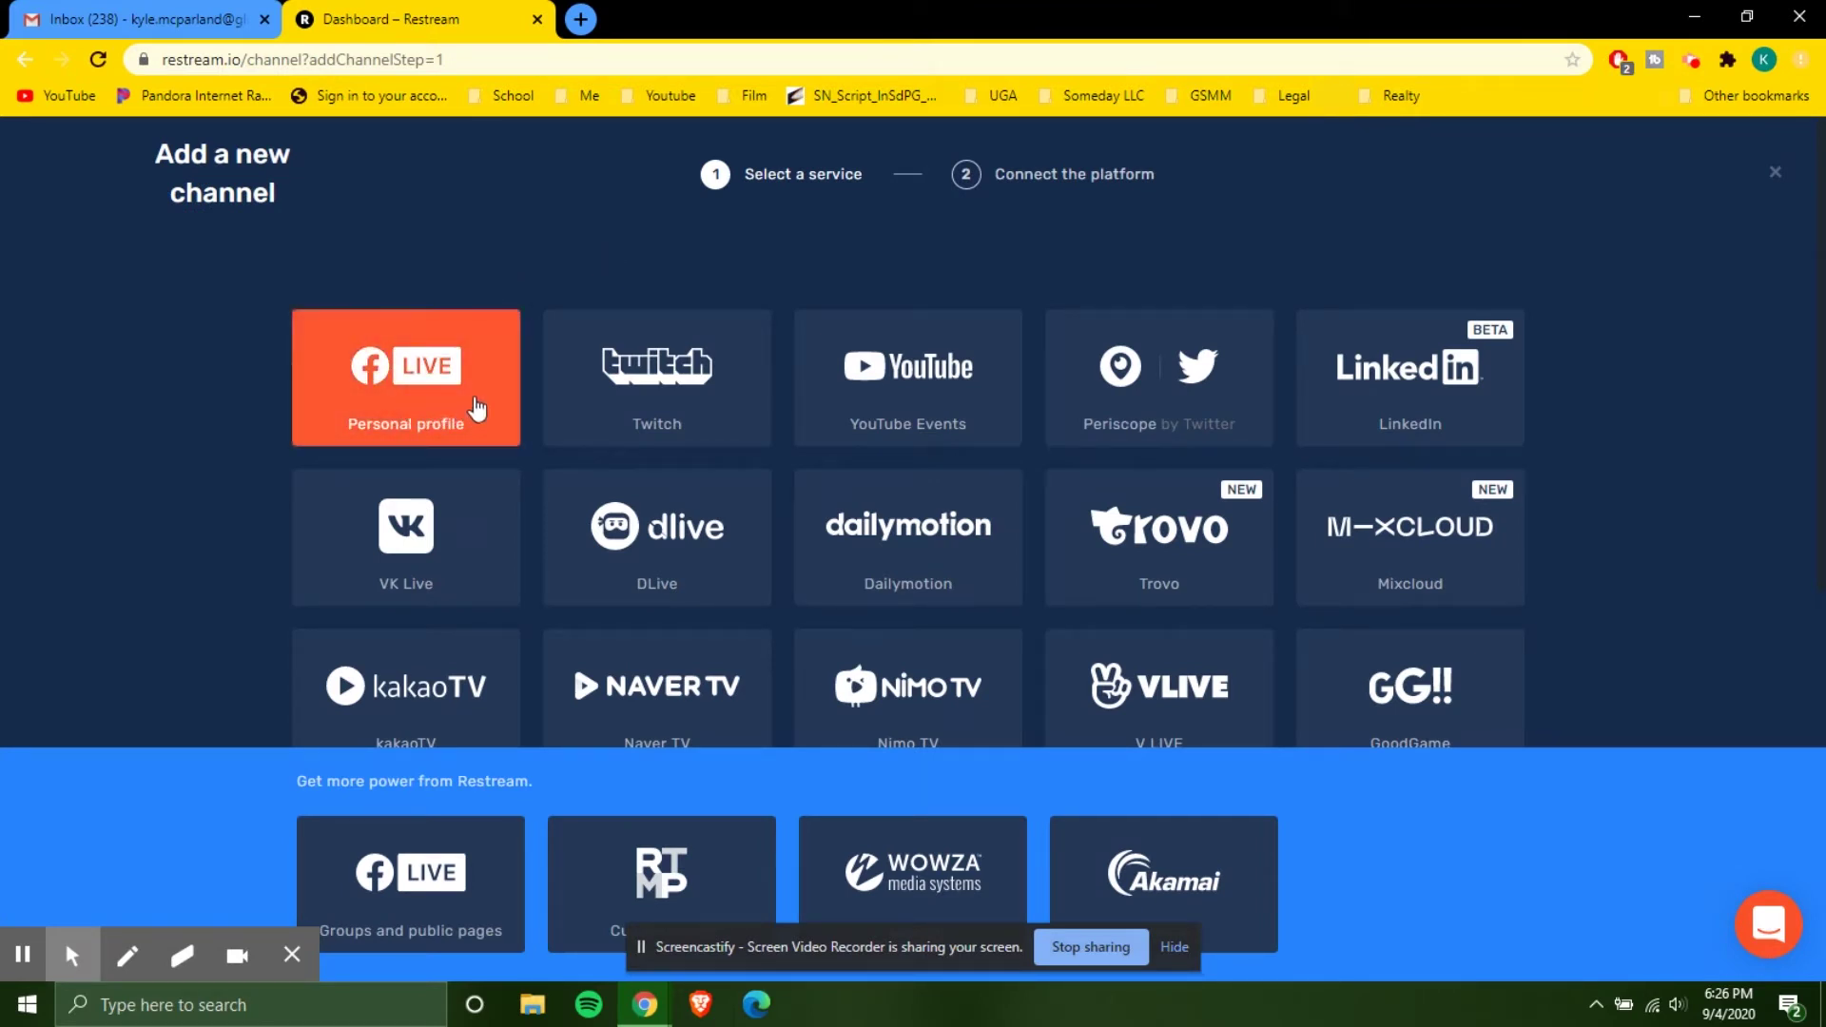
{"action": "left_click", "coordinate": [477, 408]}
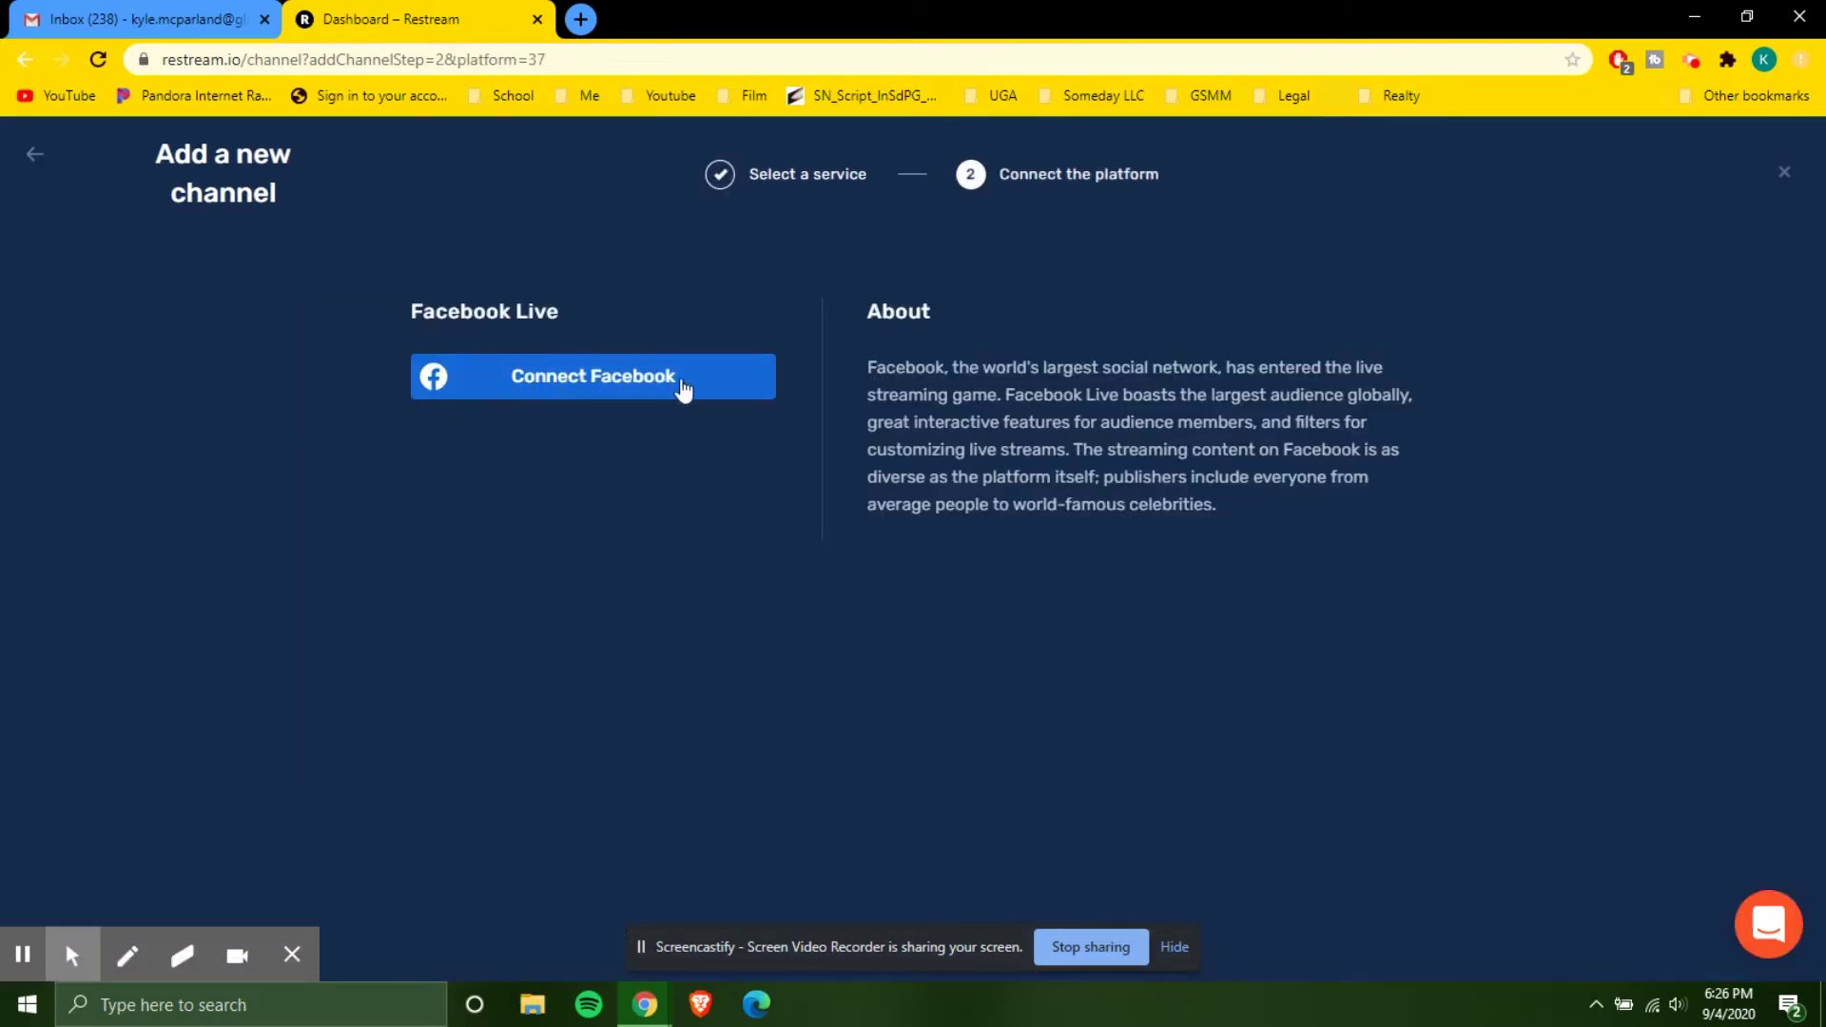
{"action": "left_click", "coordinate": [709, 389]}
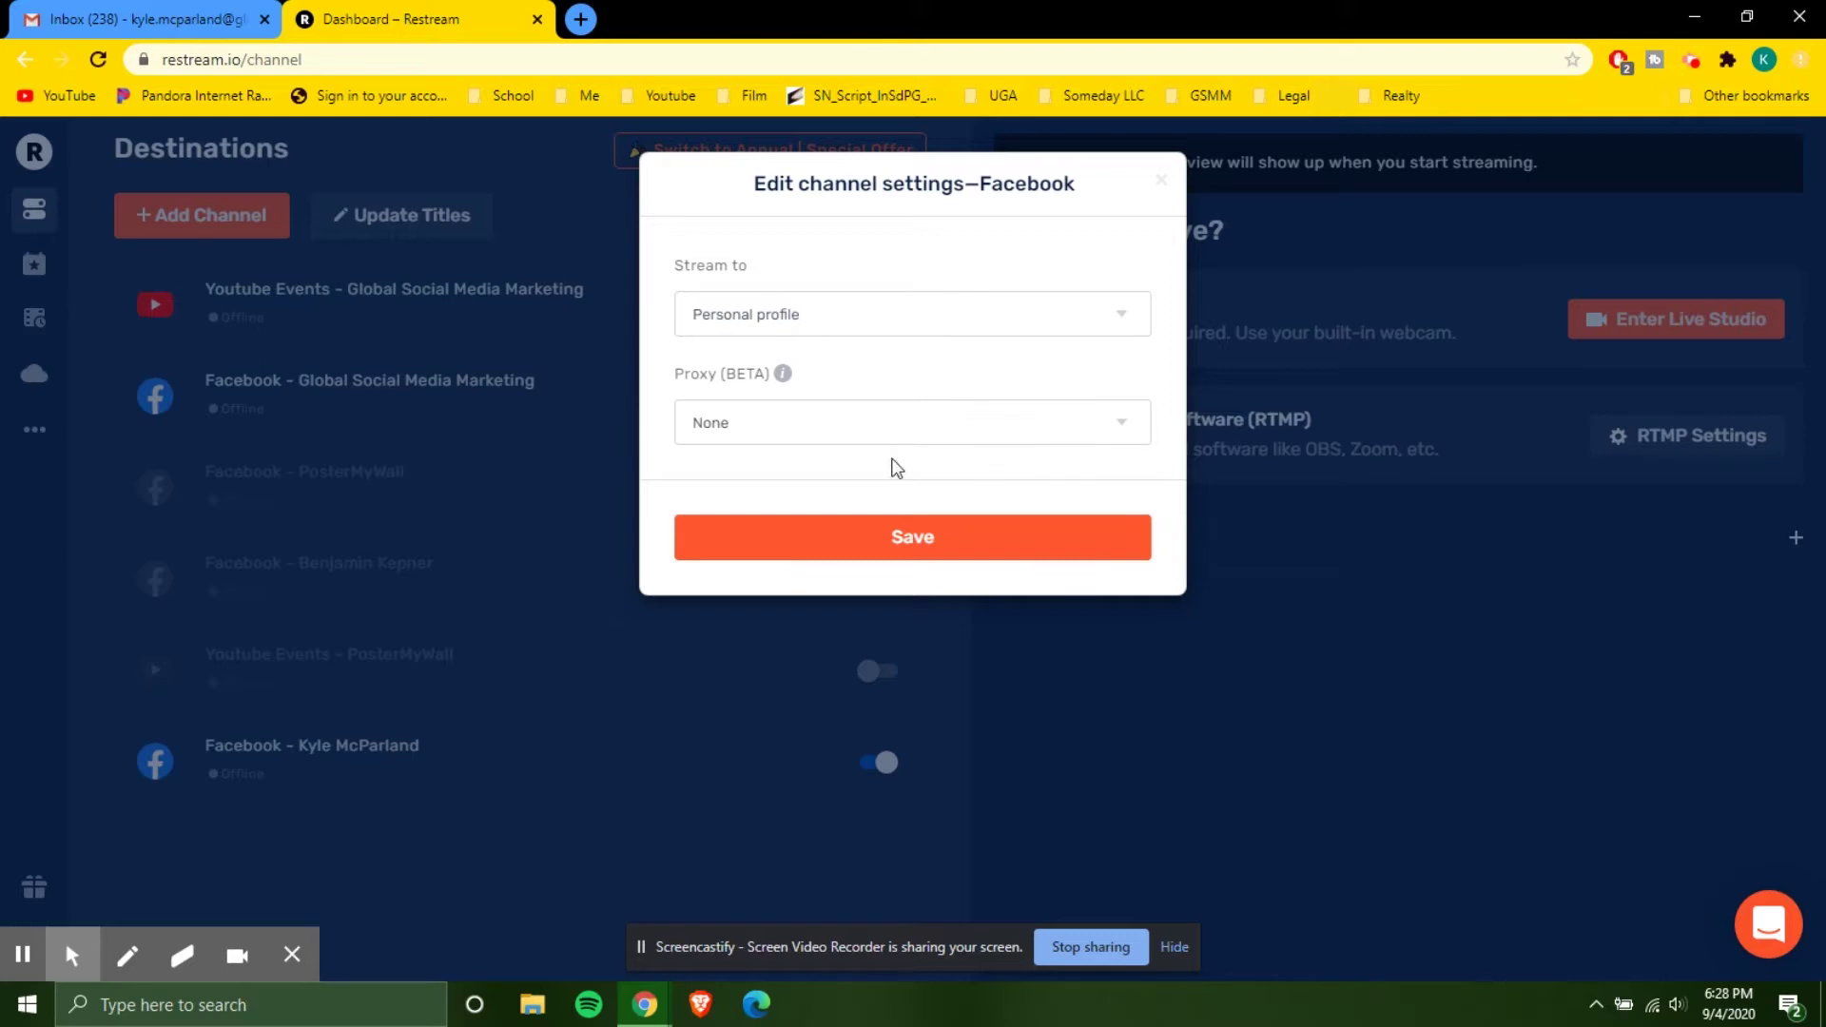
{"action": "left_click", "coordinate": [962, 554]}
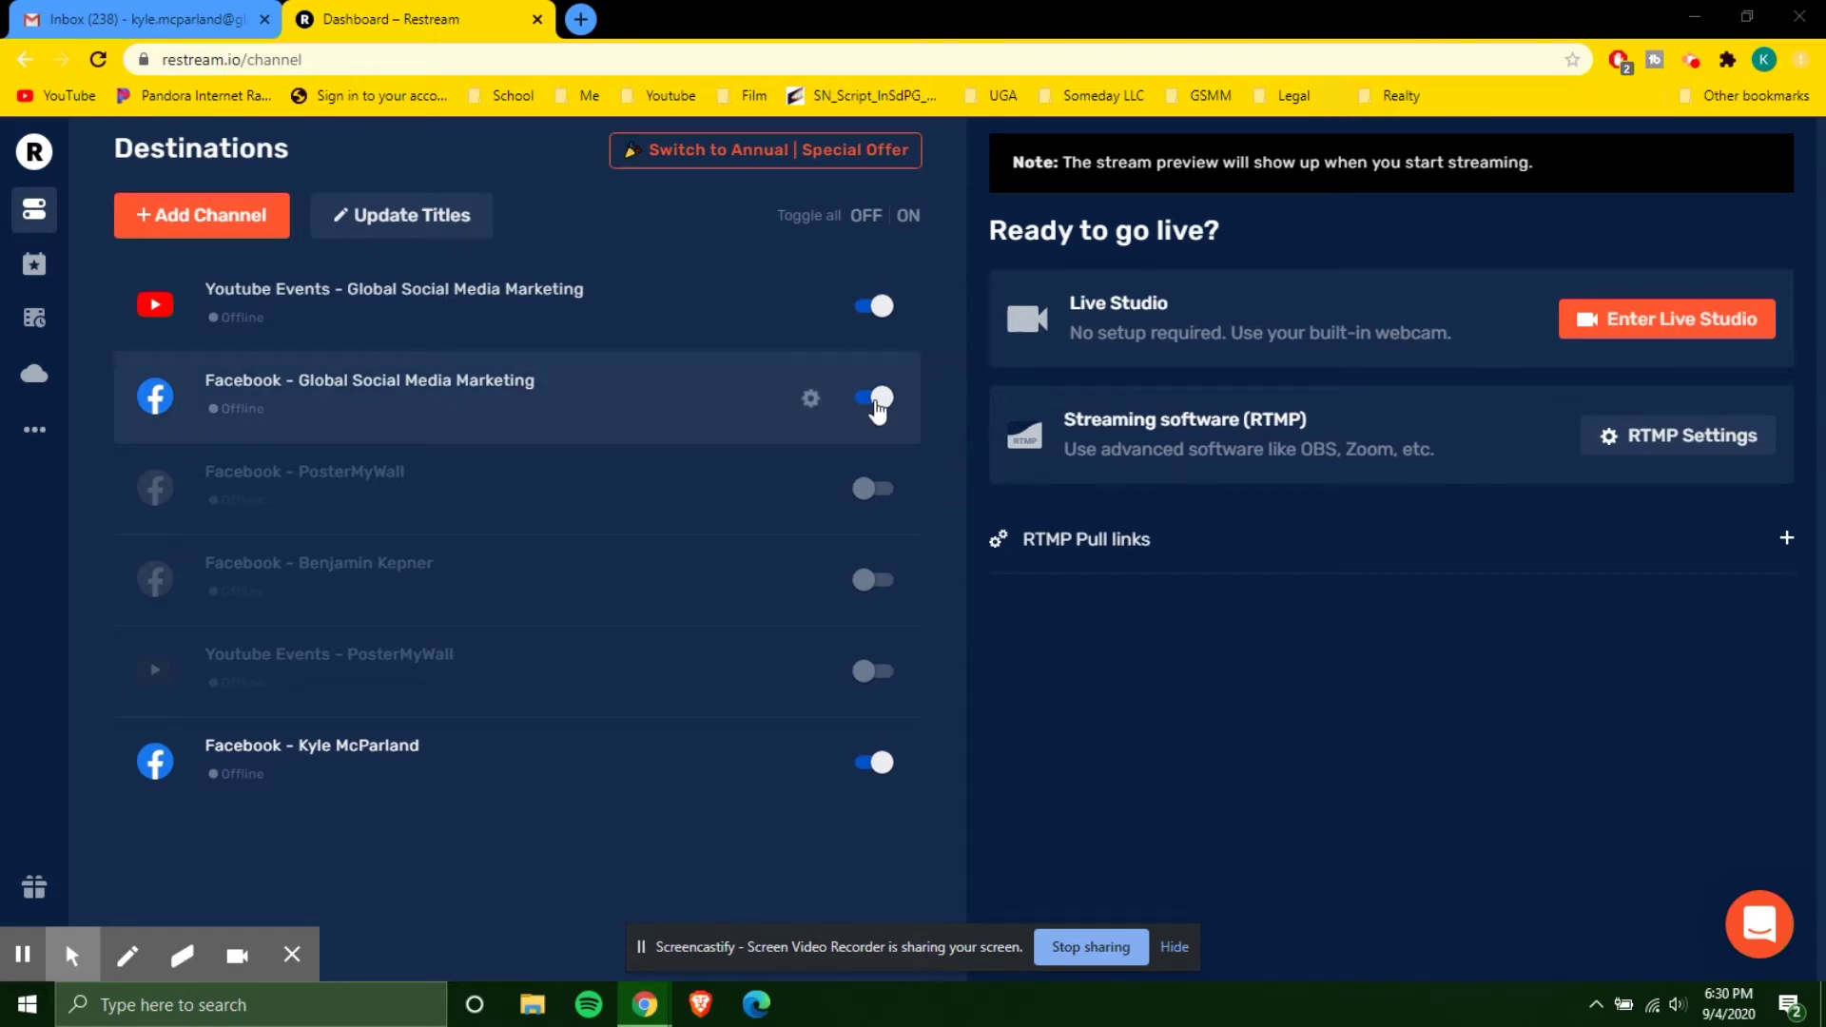
{"action": "left_click", "coordinate": [874, 407]}
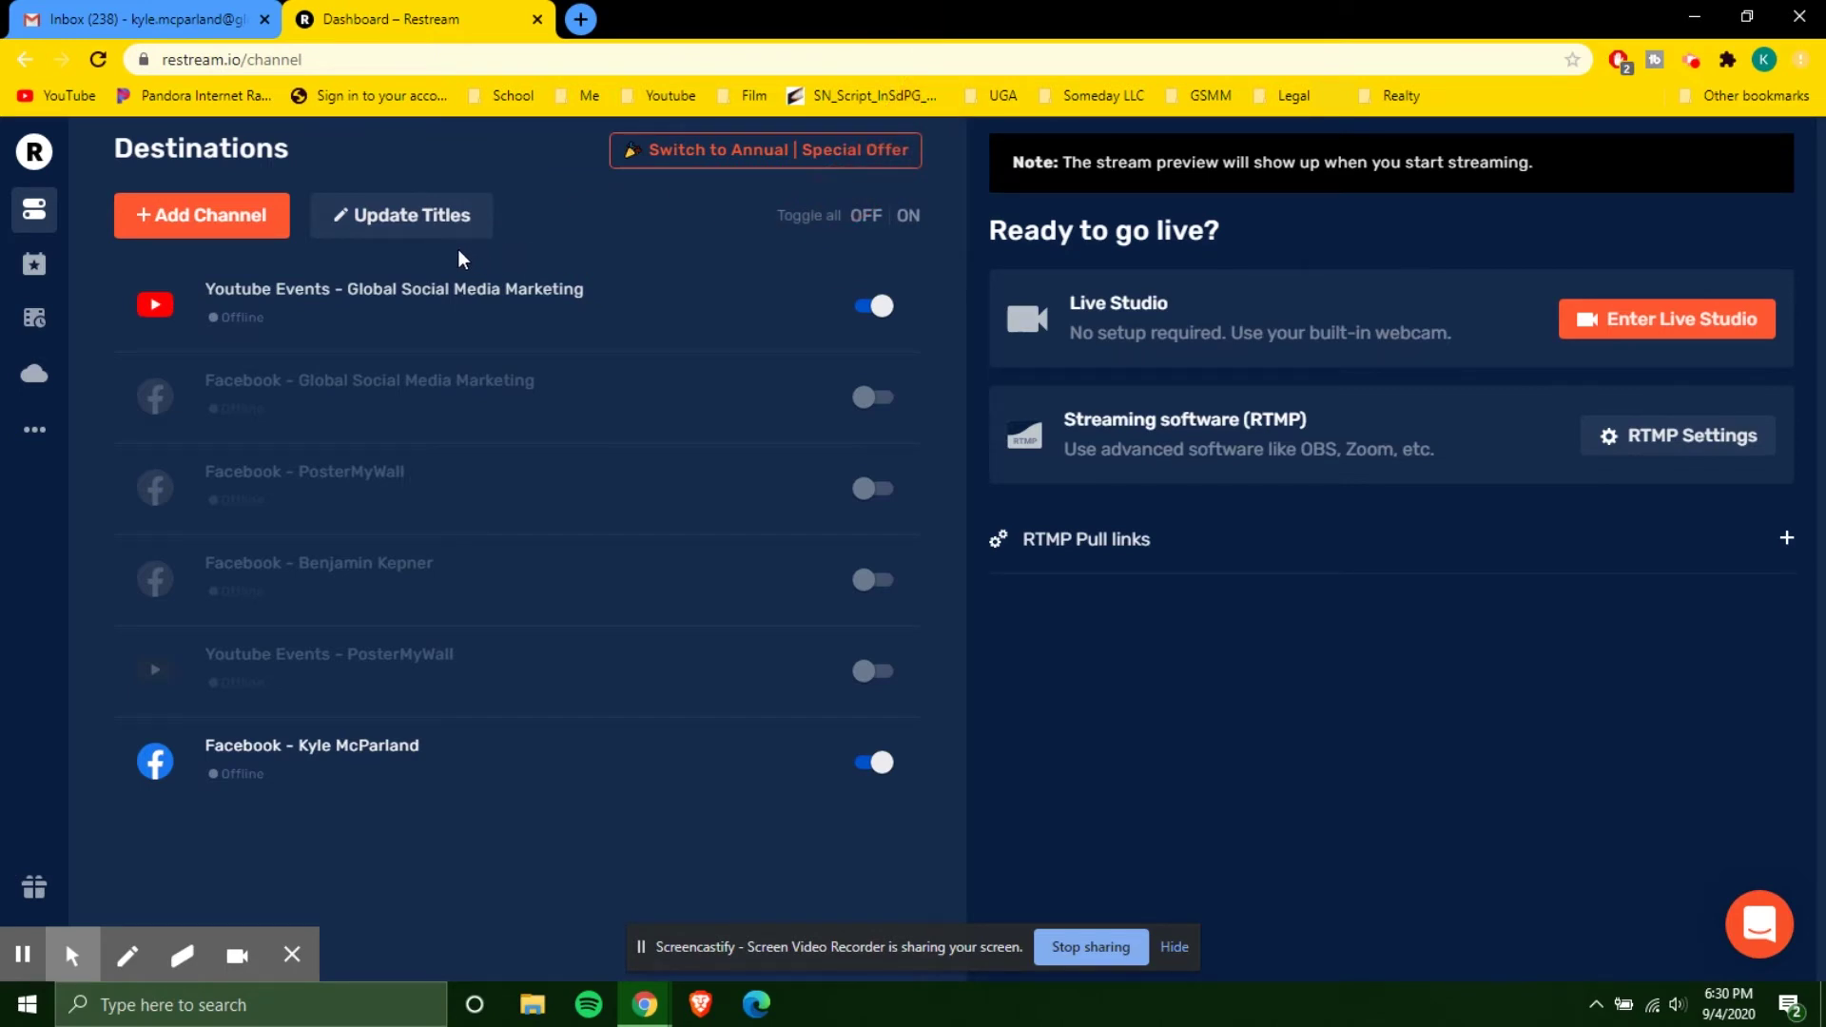
Update all stream titles to the host's first name plus "Restream Example", with the description "GSMM YouTube Director shows Restream on multiple channels"
{"action": "left_click", "coordinate": [378, 227]}
{"action": "left_click", "coordinate": [572, 309]}
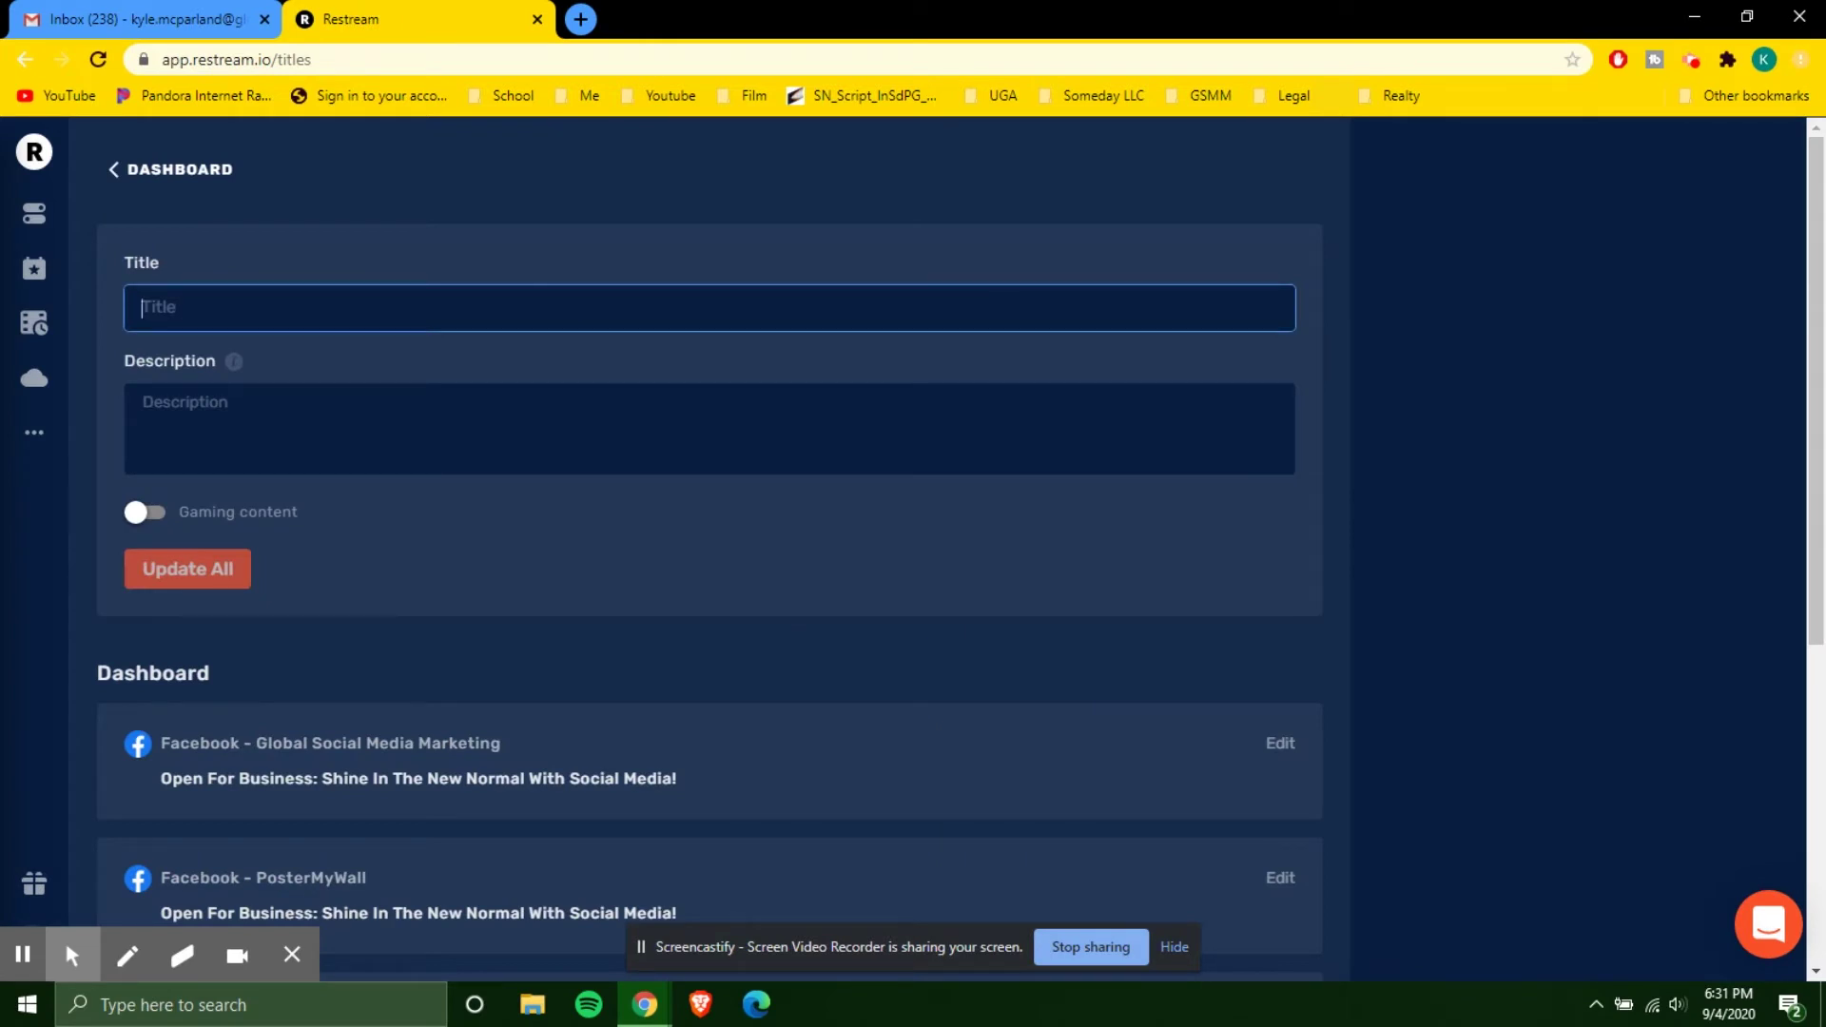
{"action": "type", "text": "Kyle Restream Example"}
{"action": "left_click", "coordinate": [463, 399]}
{"action": "type", "text": "GSMM YouTube Directo"}
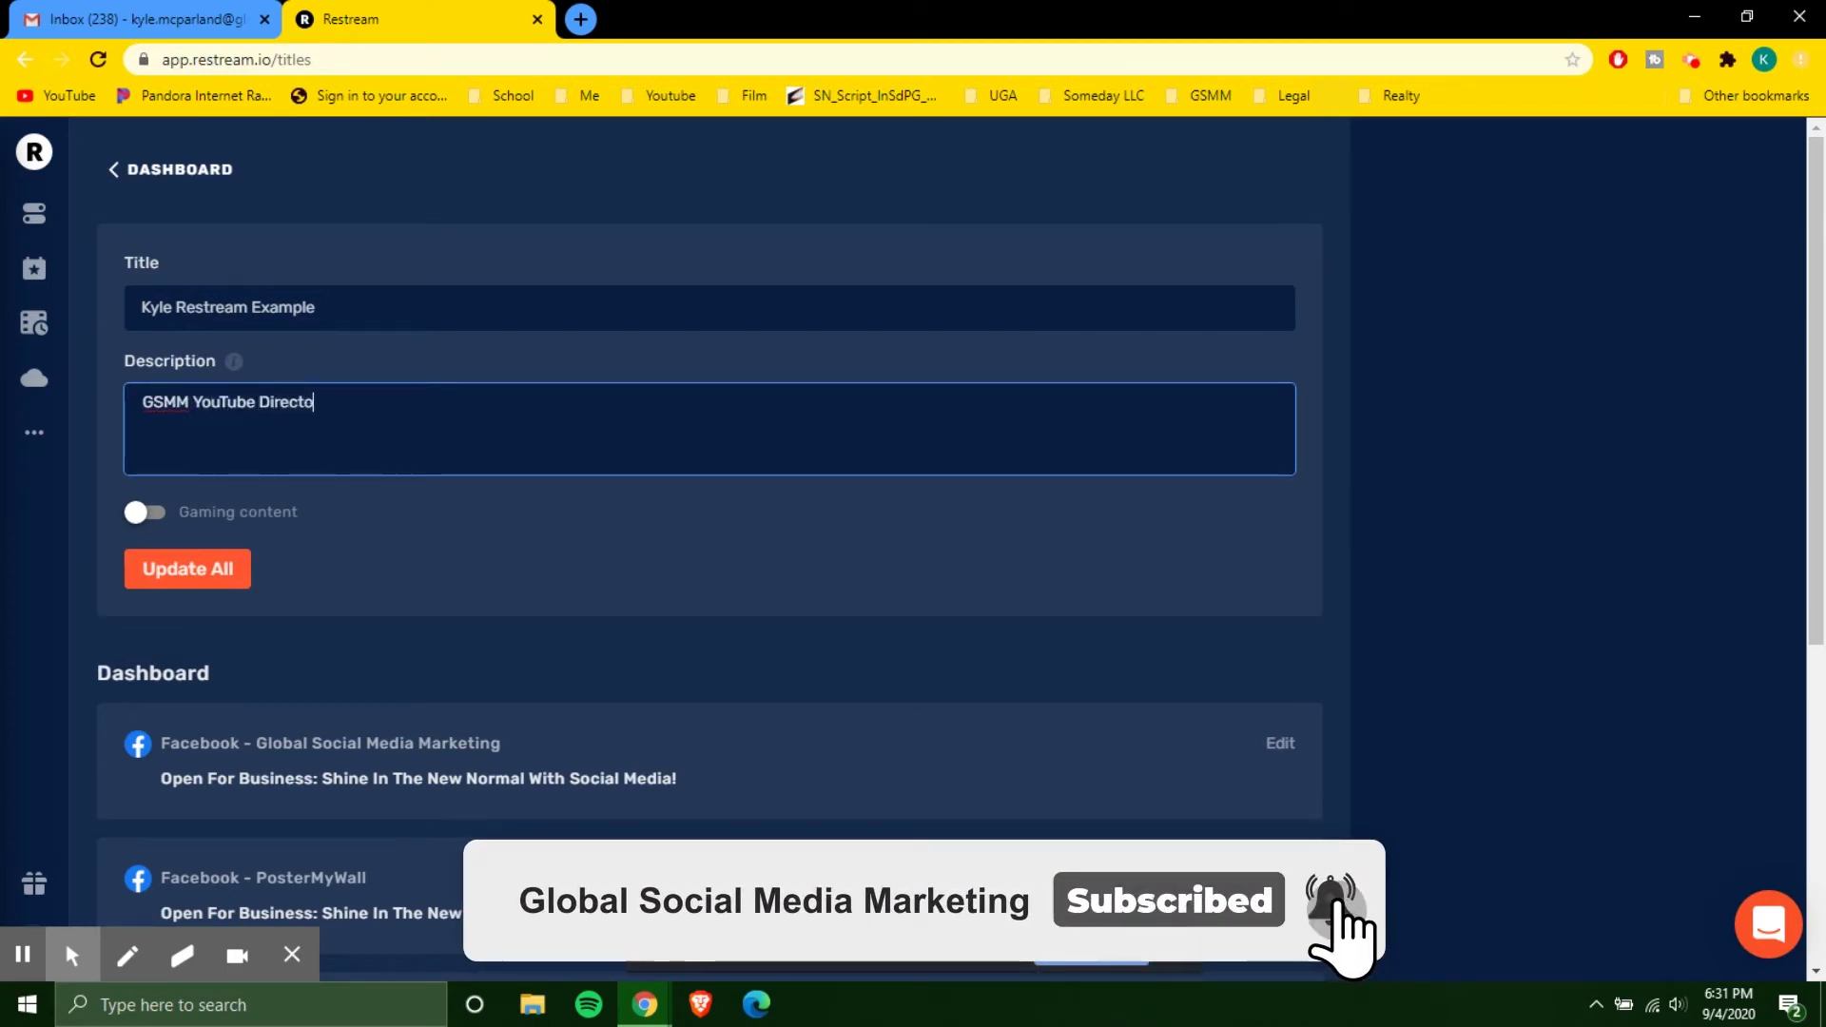
{"action": "type", "text": "r shows Restream on multiple channels"}
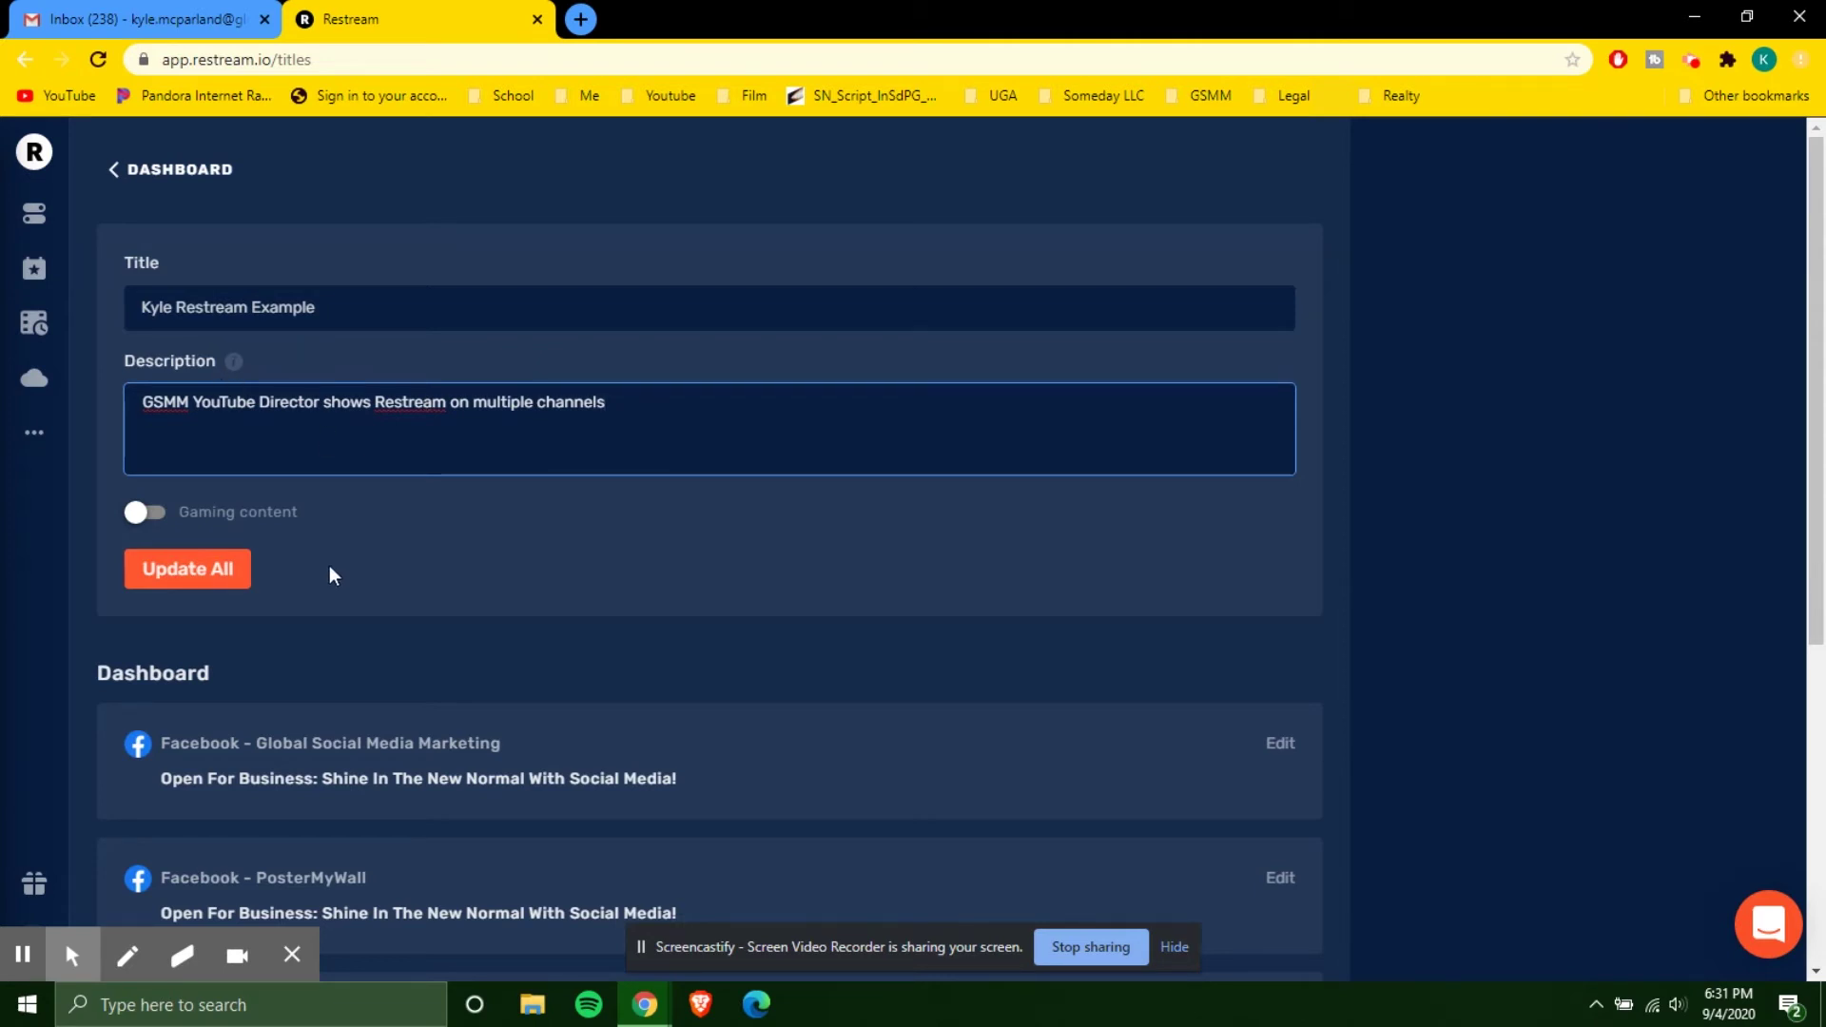
{"action": "left_click", "coordinate": [167, 582]}
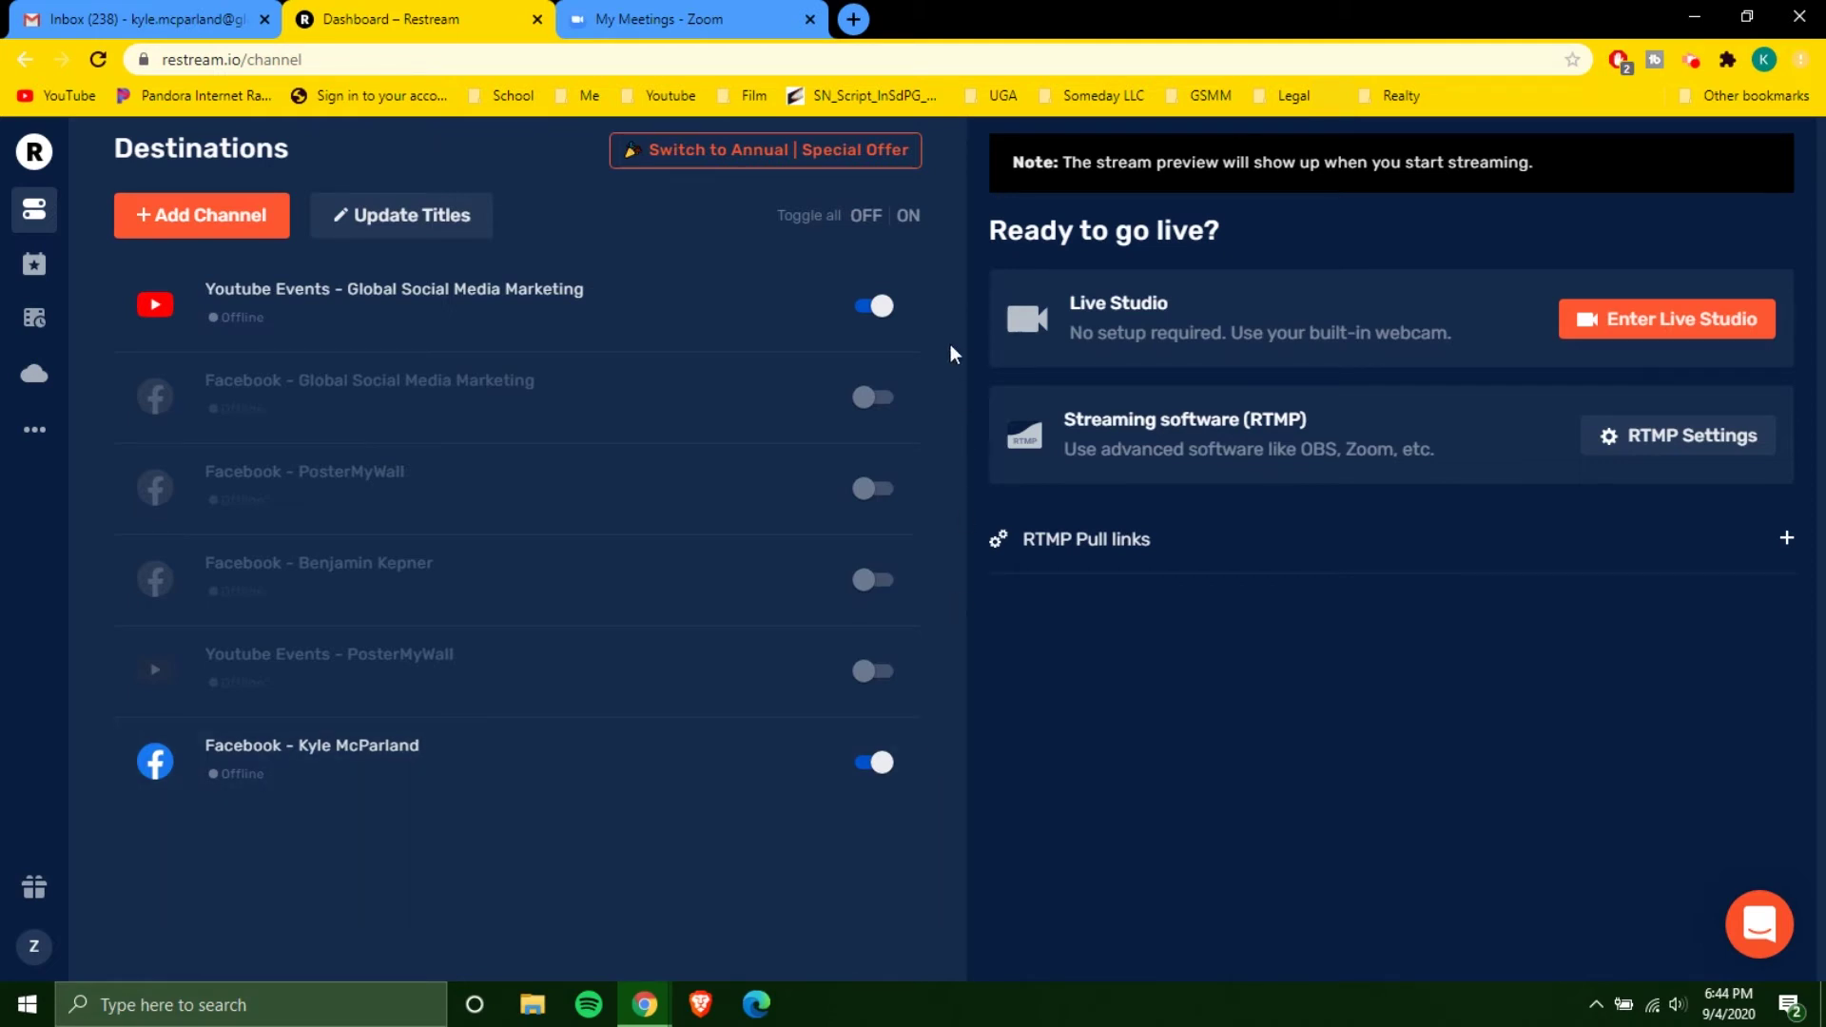
Switch to Zoom and make sure Custom Live Streaming Service is enabled for live streaming meetings in the advanced in-meeting settings
{"action": "left_click", "coordinate": [699, 17]}
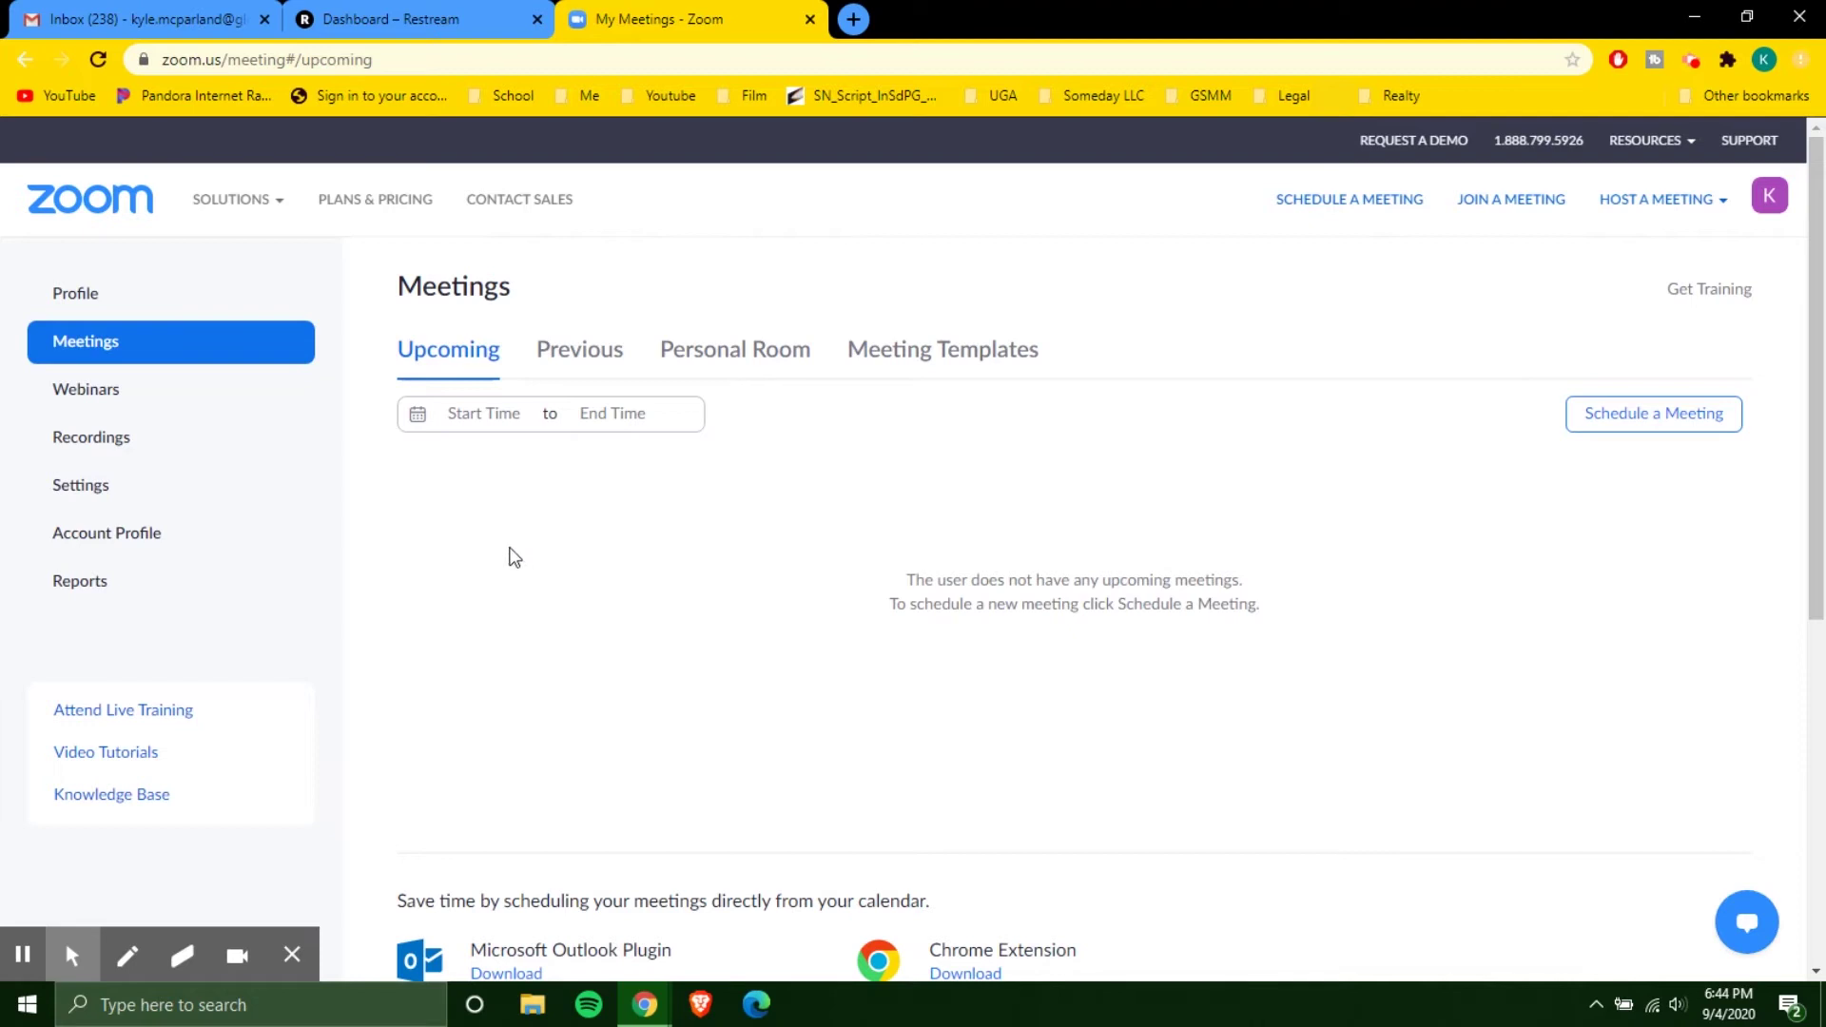
{"action": "left_click", "coordinate": [204, 491]}
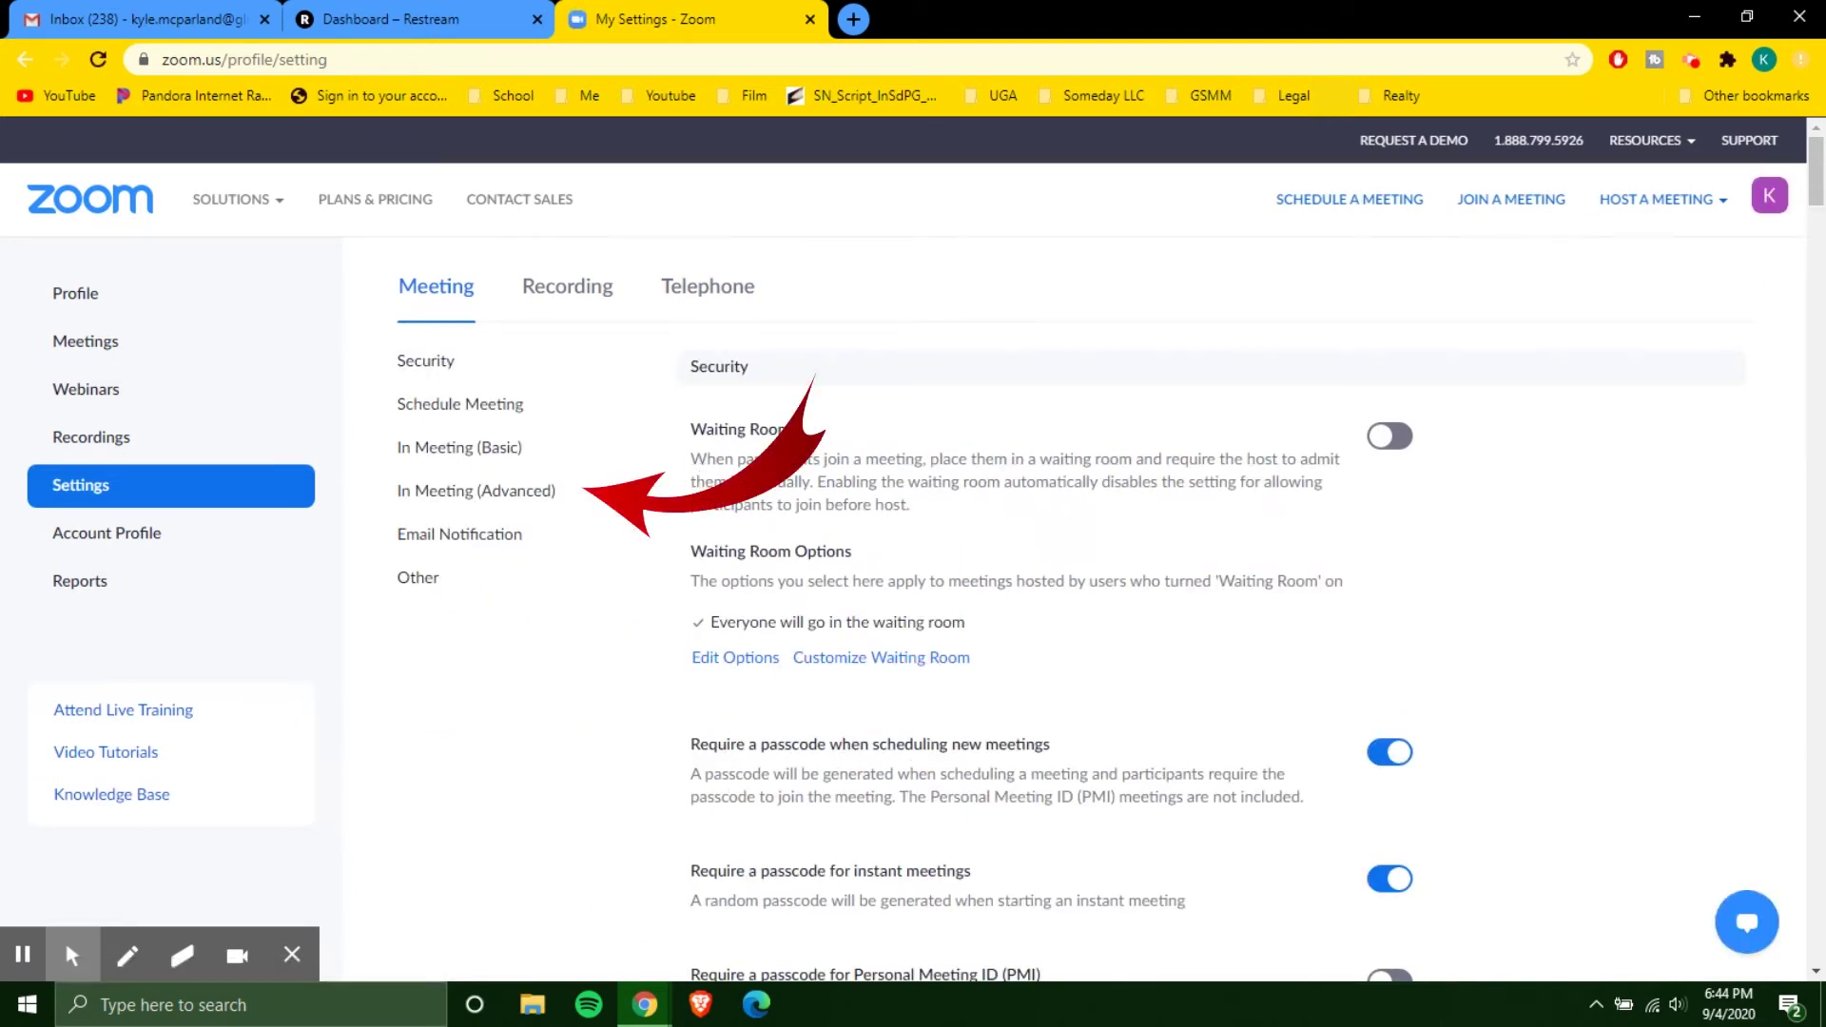
{"action": "left_click", "coordinate": [549, 496]}
{"action": "left_click_drag", "start_coordinate": [1821, 614], "coordinate": [1816, 799]}
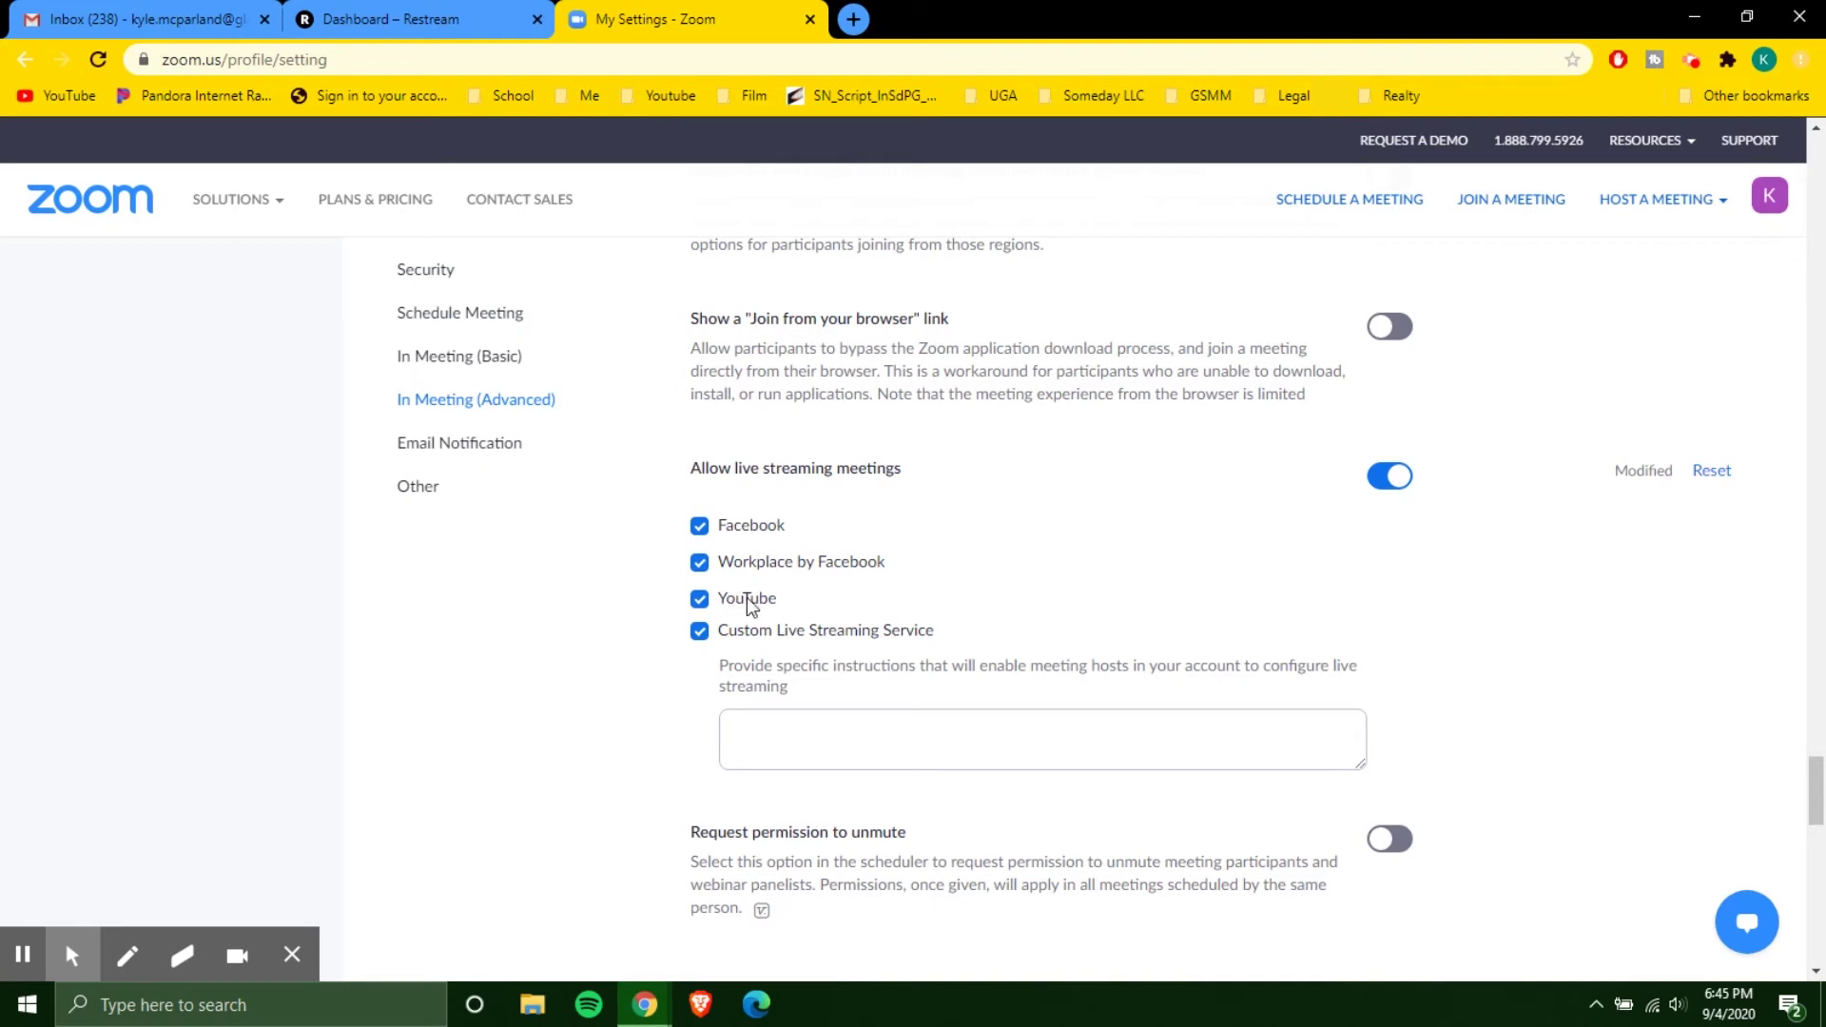
{"action": "left_click", "coordinate": [700, 635]}
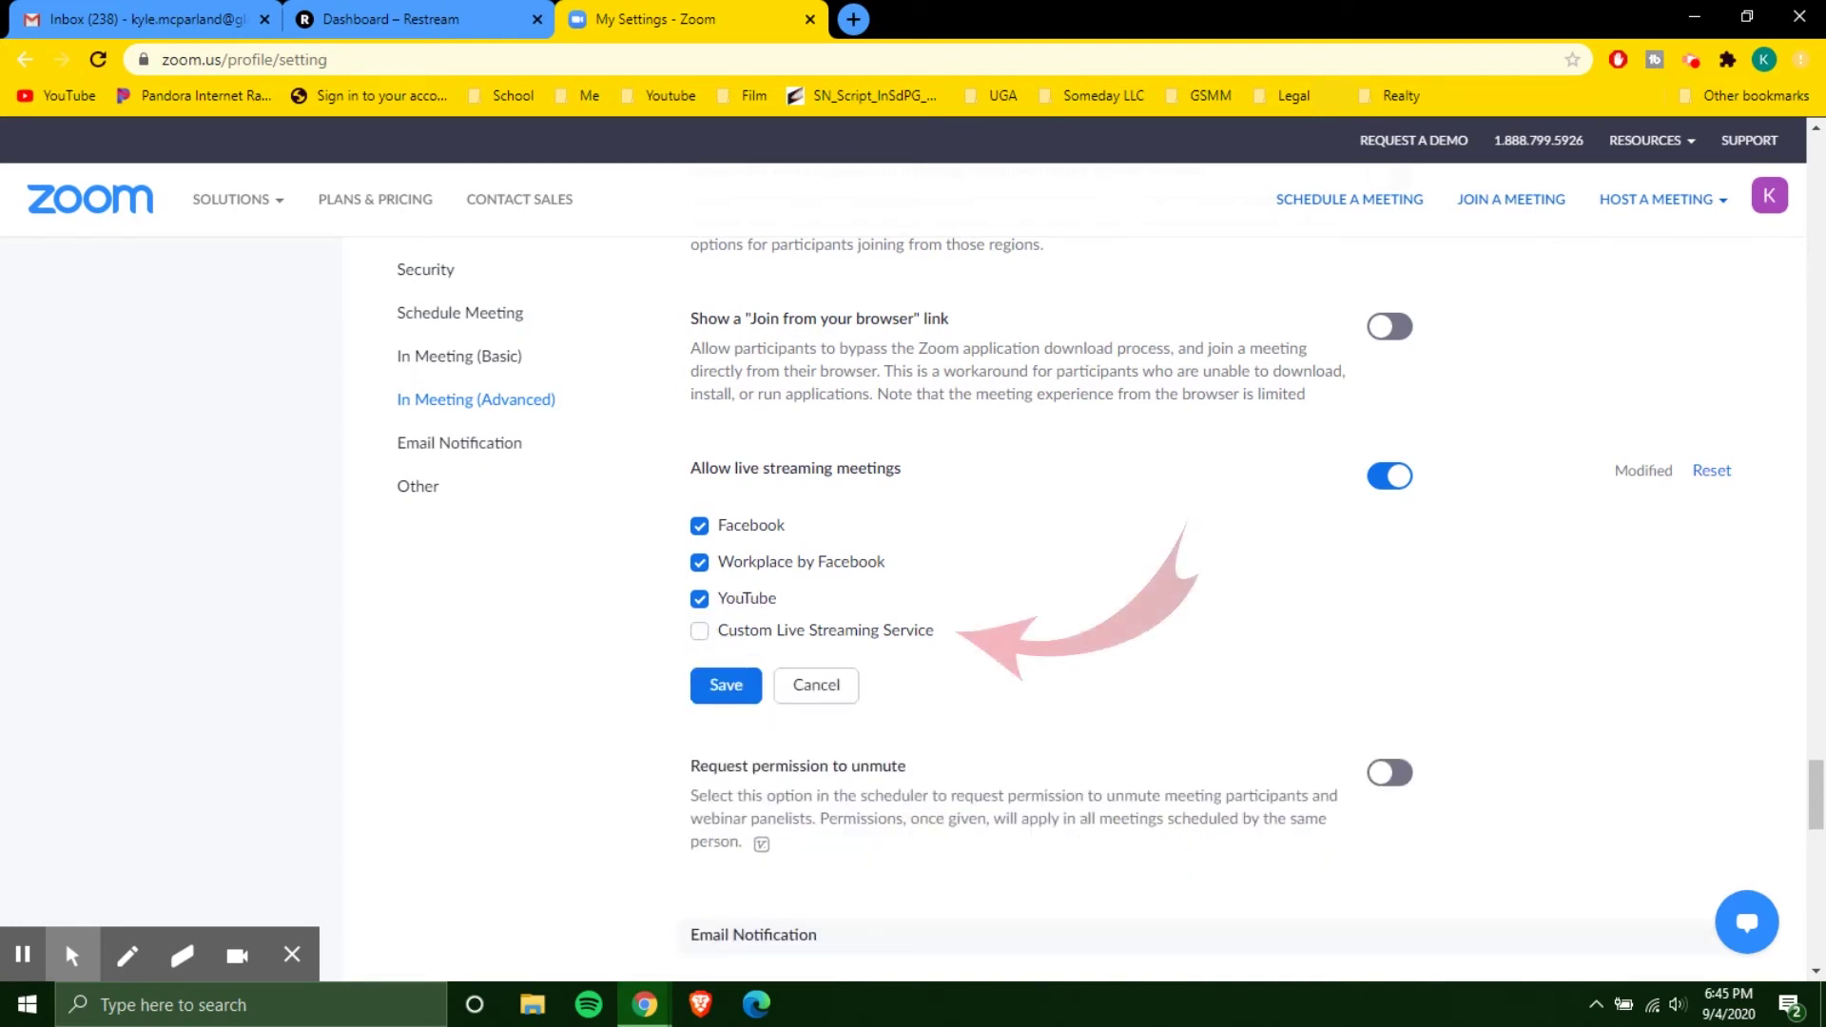
{"action": "left_click", "coordinate": [700, 633]}
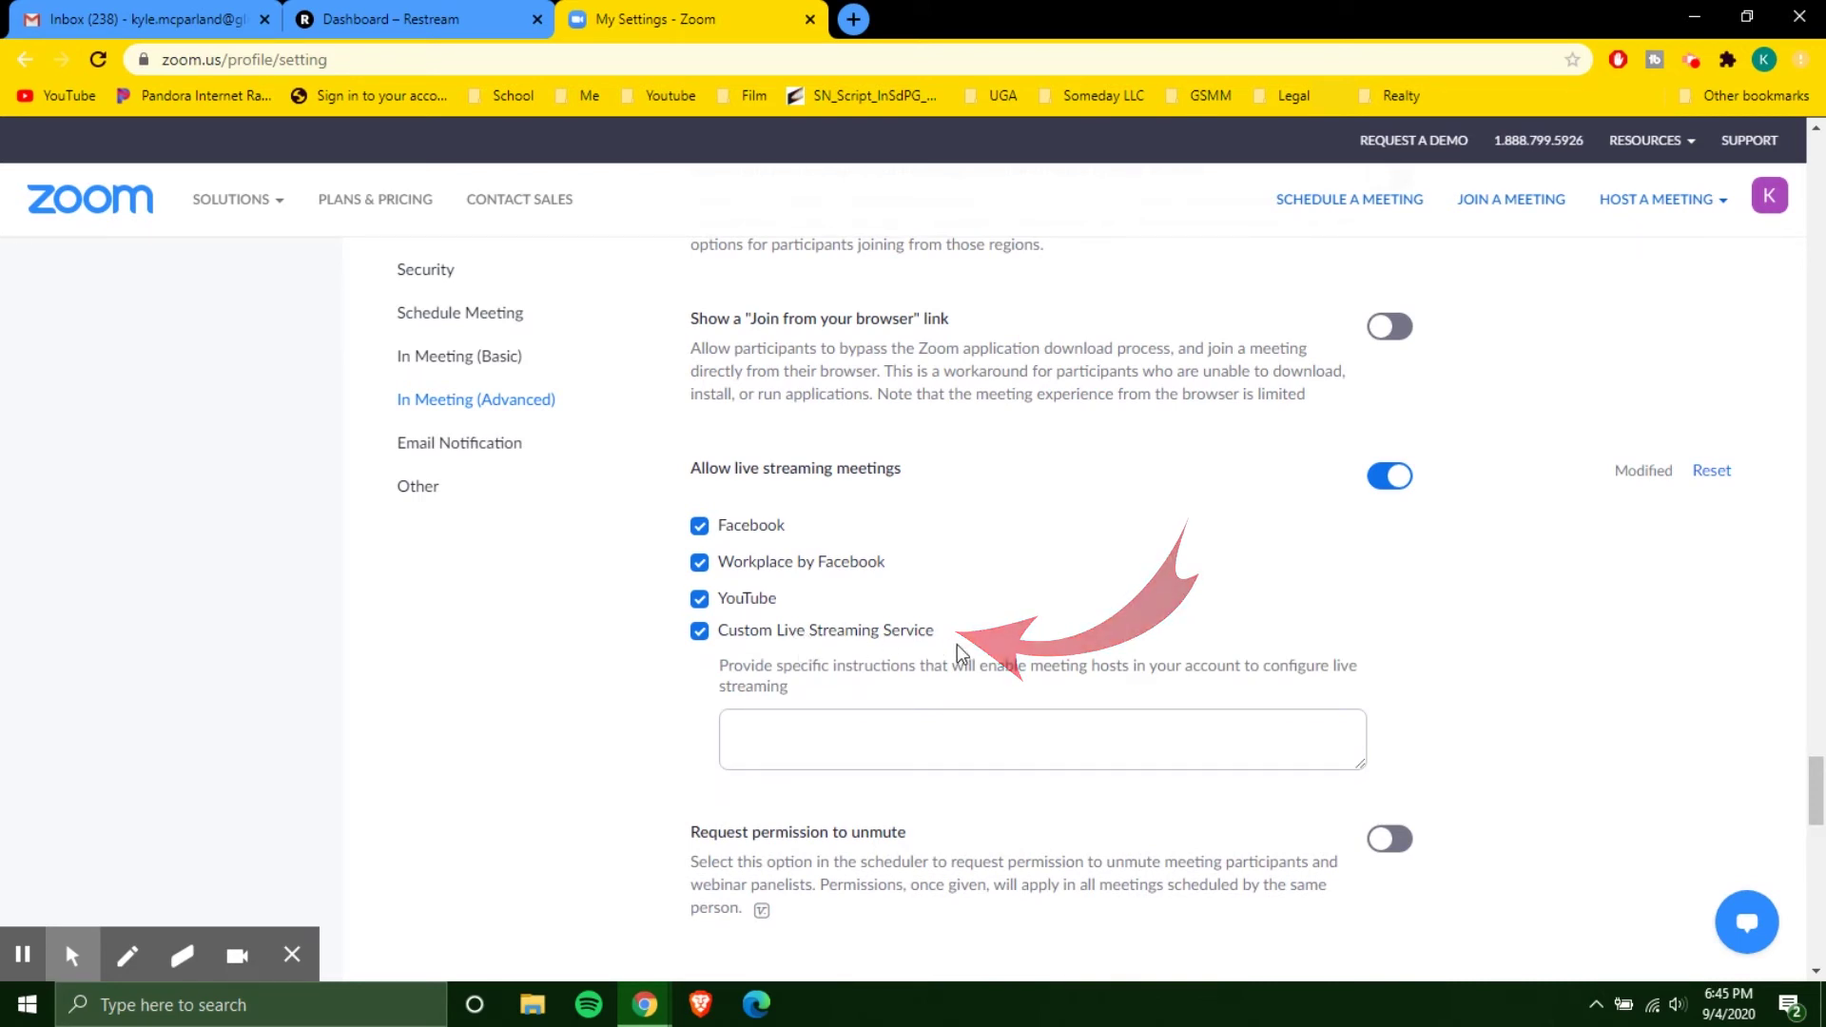
Host a Zoom meeting with video on and choose to go live on a custom live streaming service
{"action": "mouse_move", "coordinate": [1687, 207]}
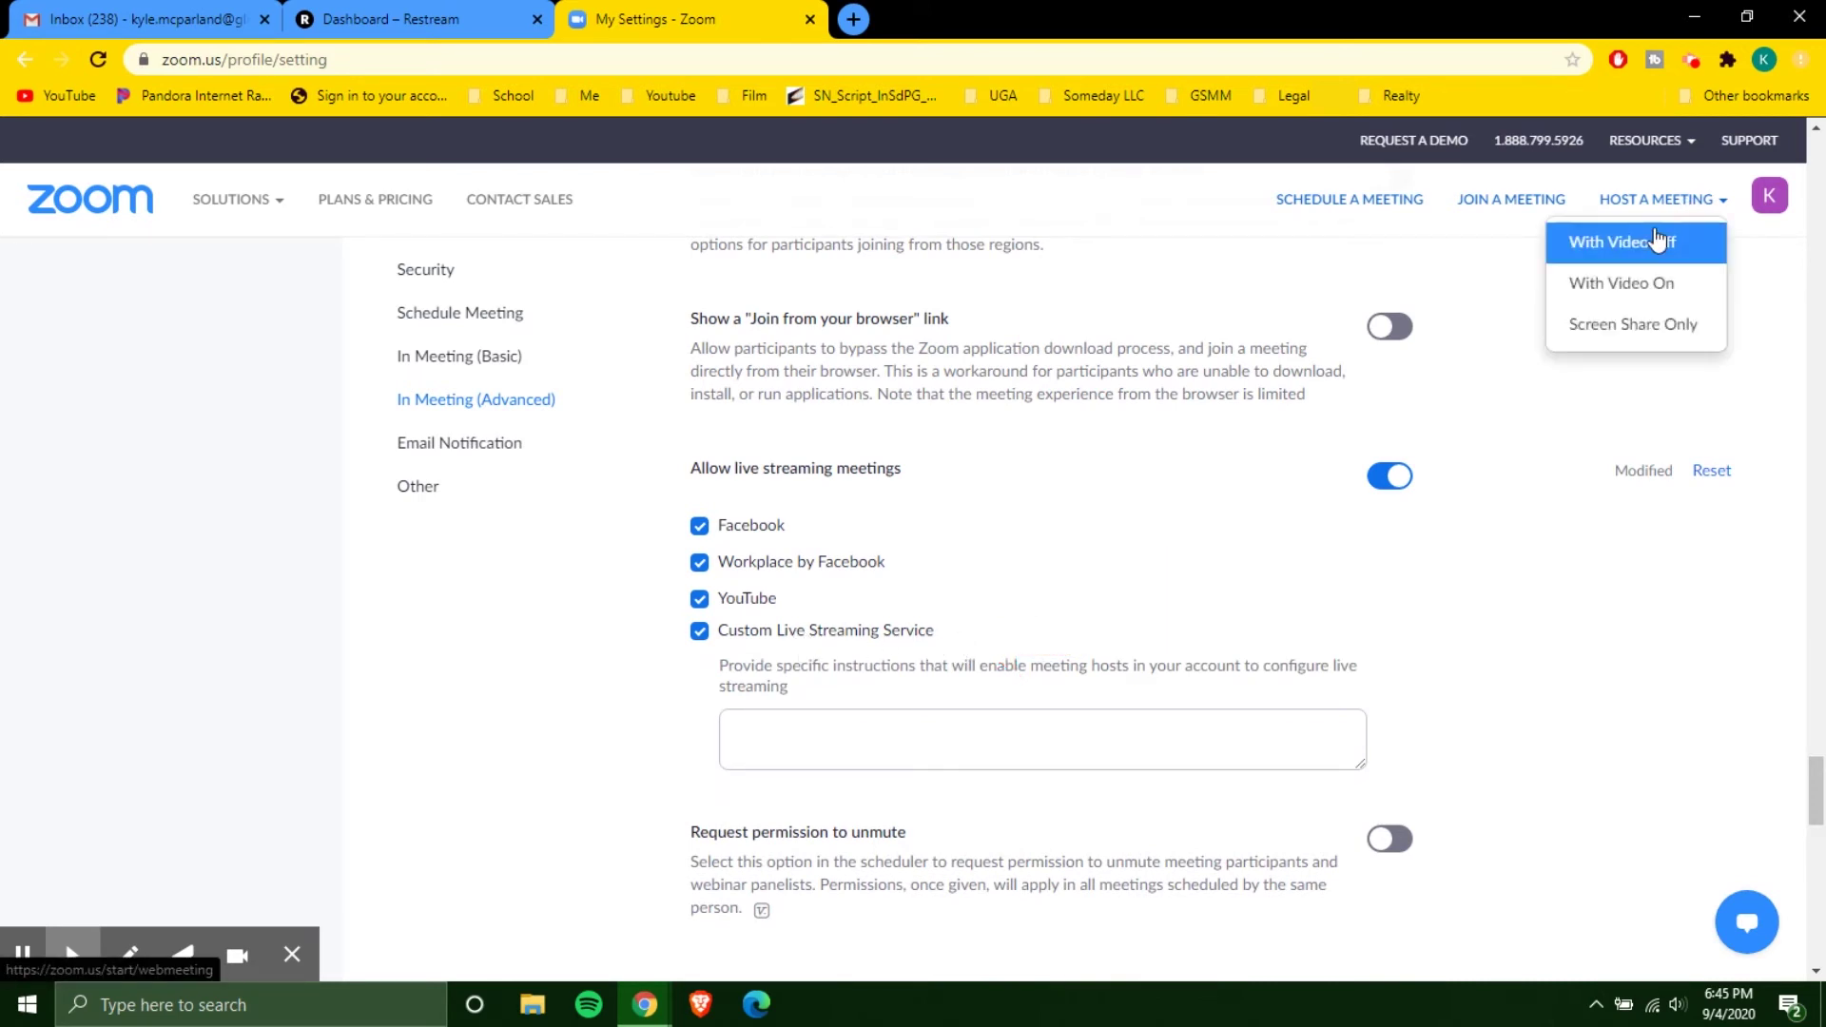
{"action": "left_click", "coordinate": [1638, 283]}
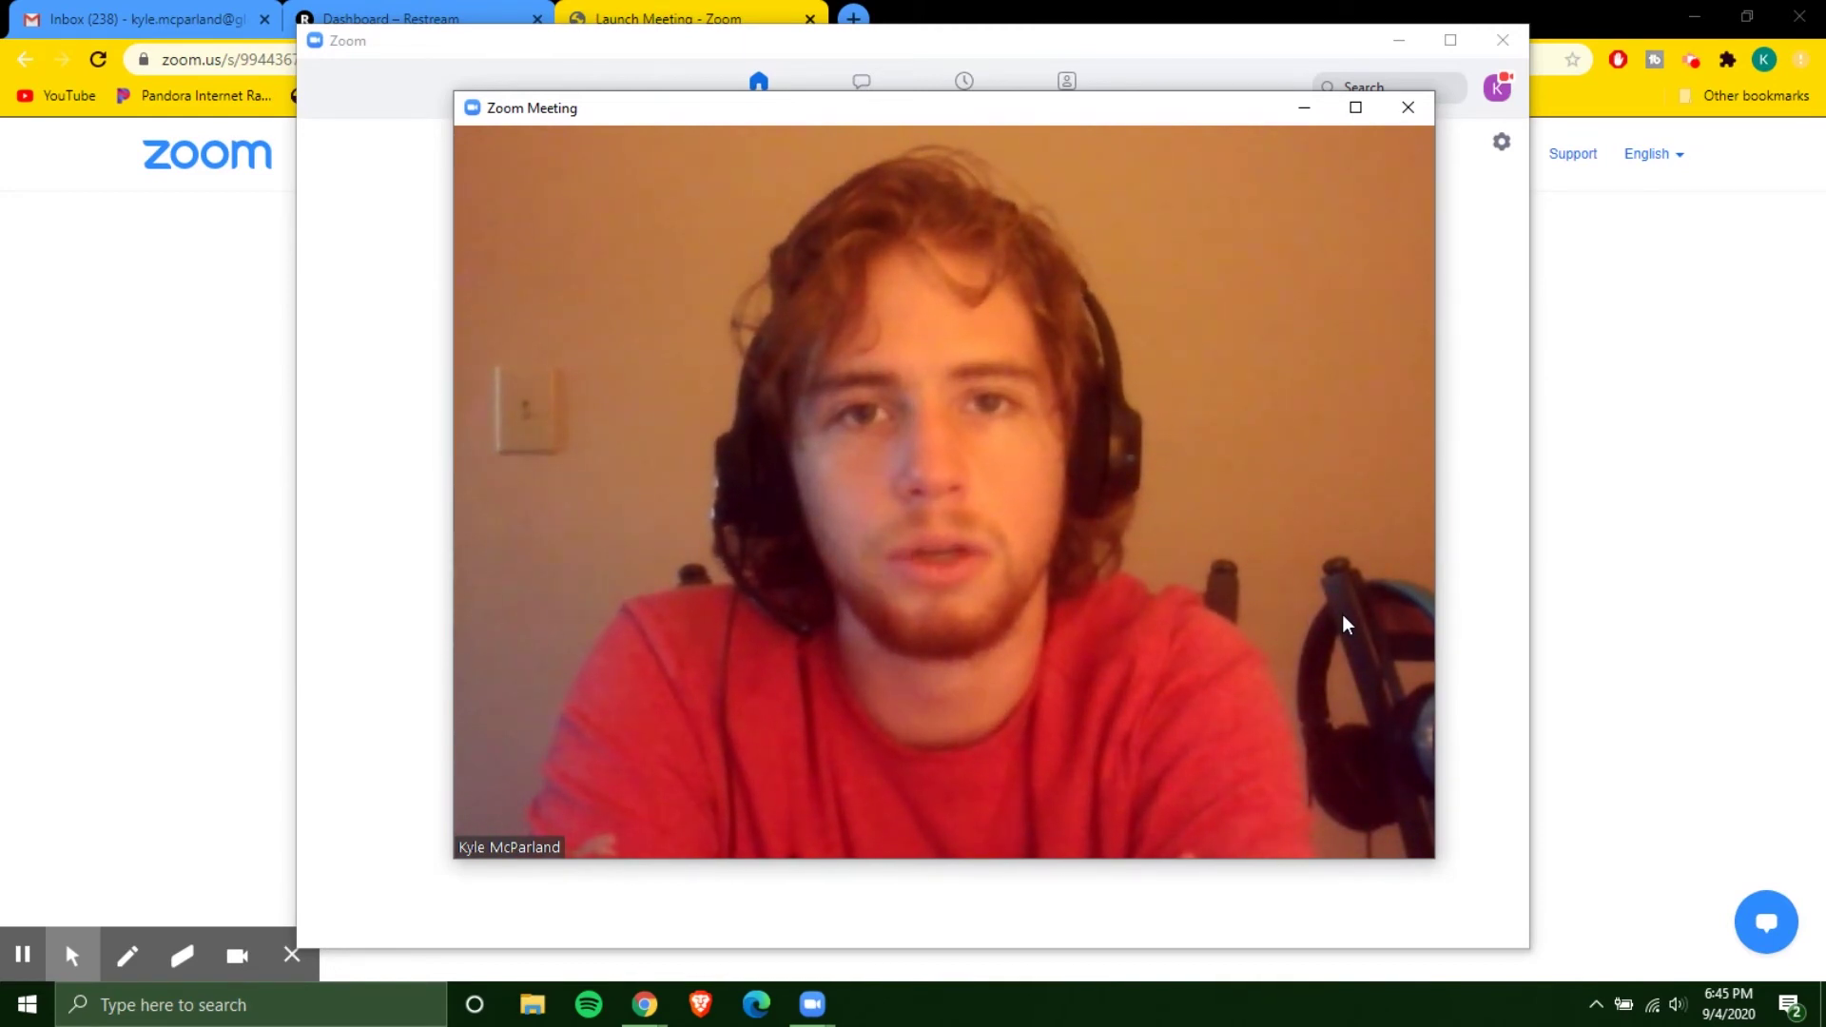
{"action": "mouse_move", "coordinate": [1298, 601]}
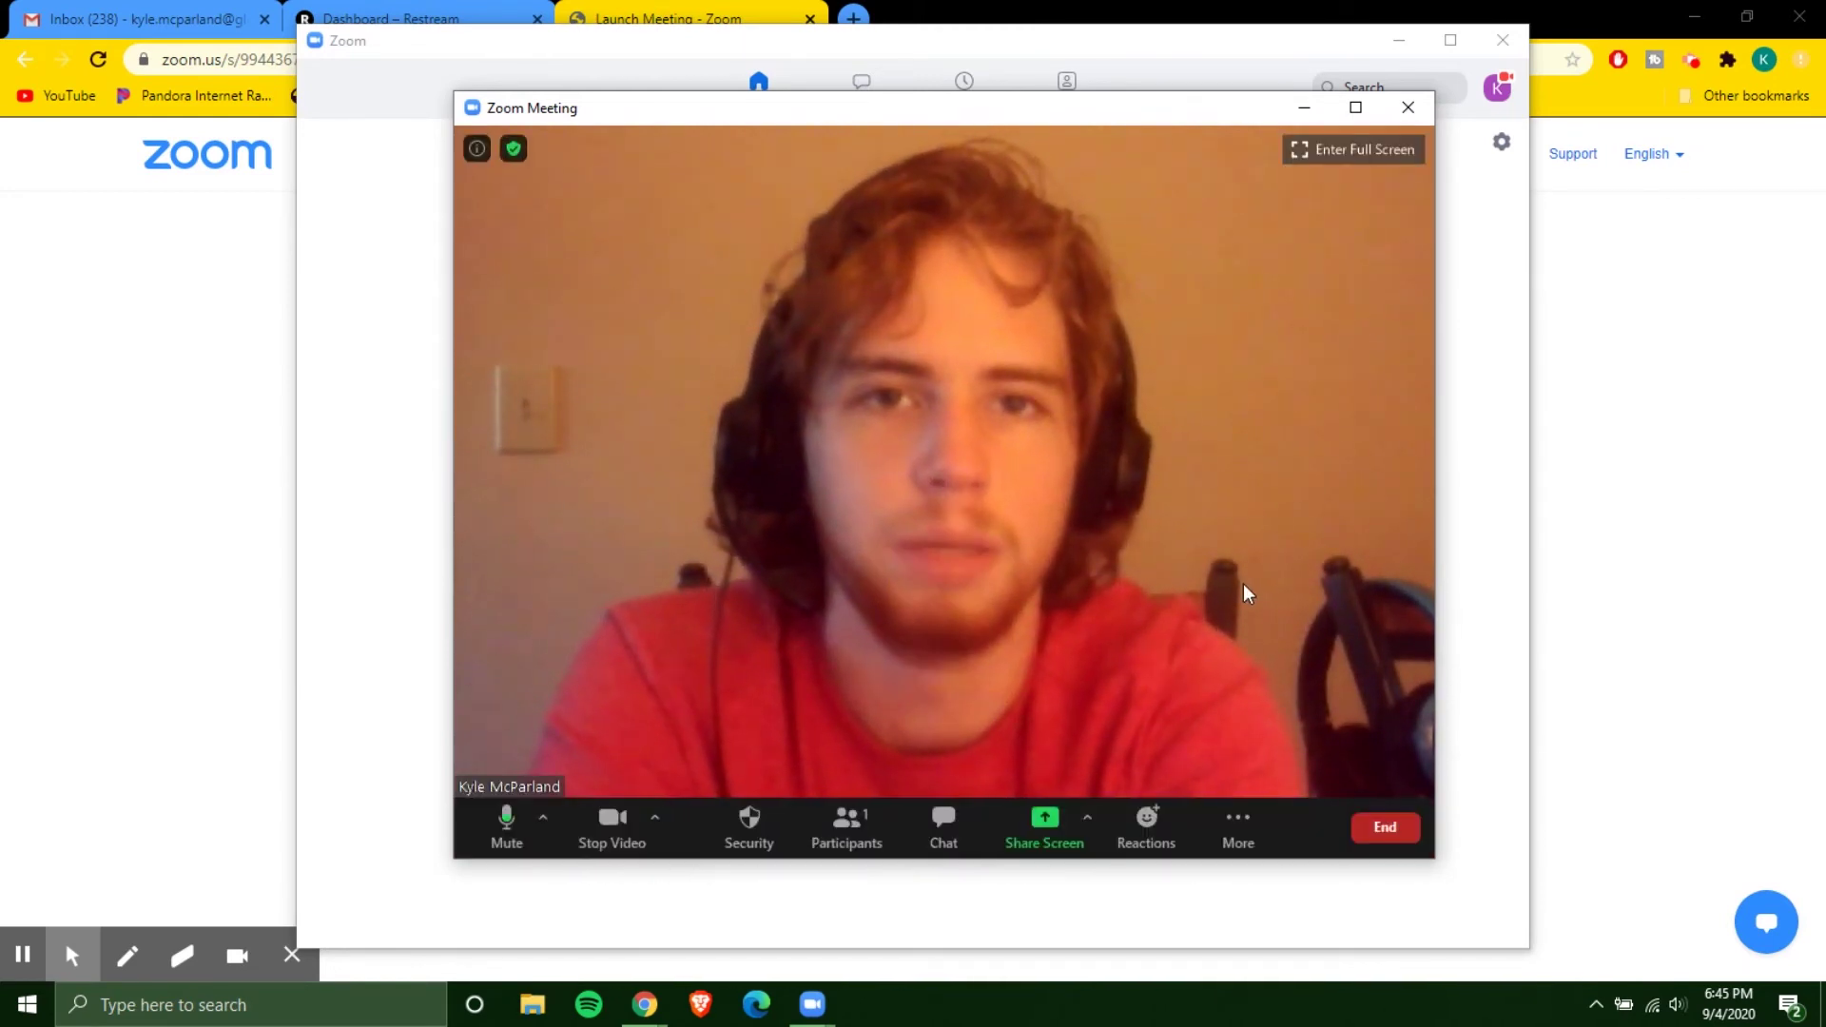
{"action": "left_click", "coordinate": [1238, 825]}
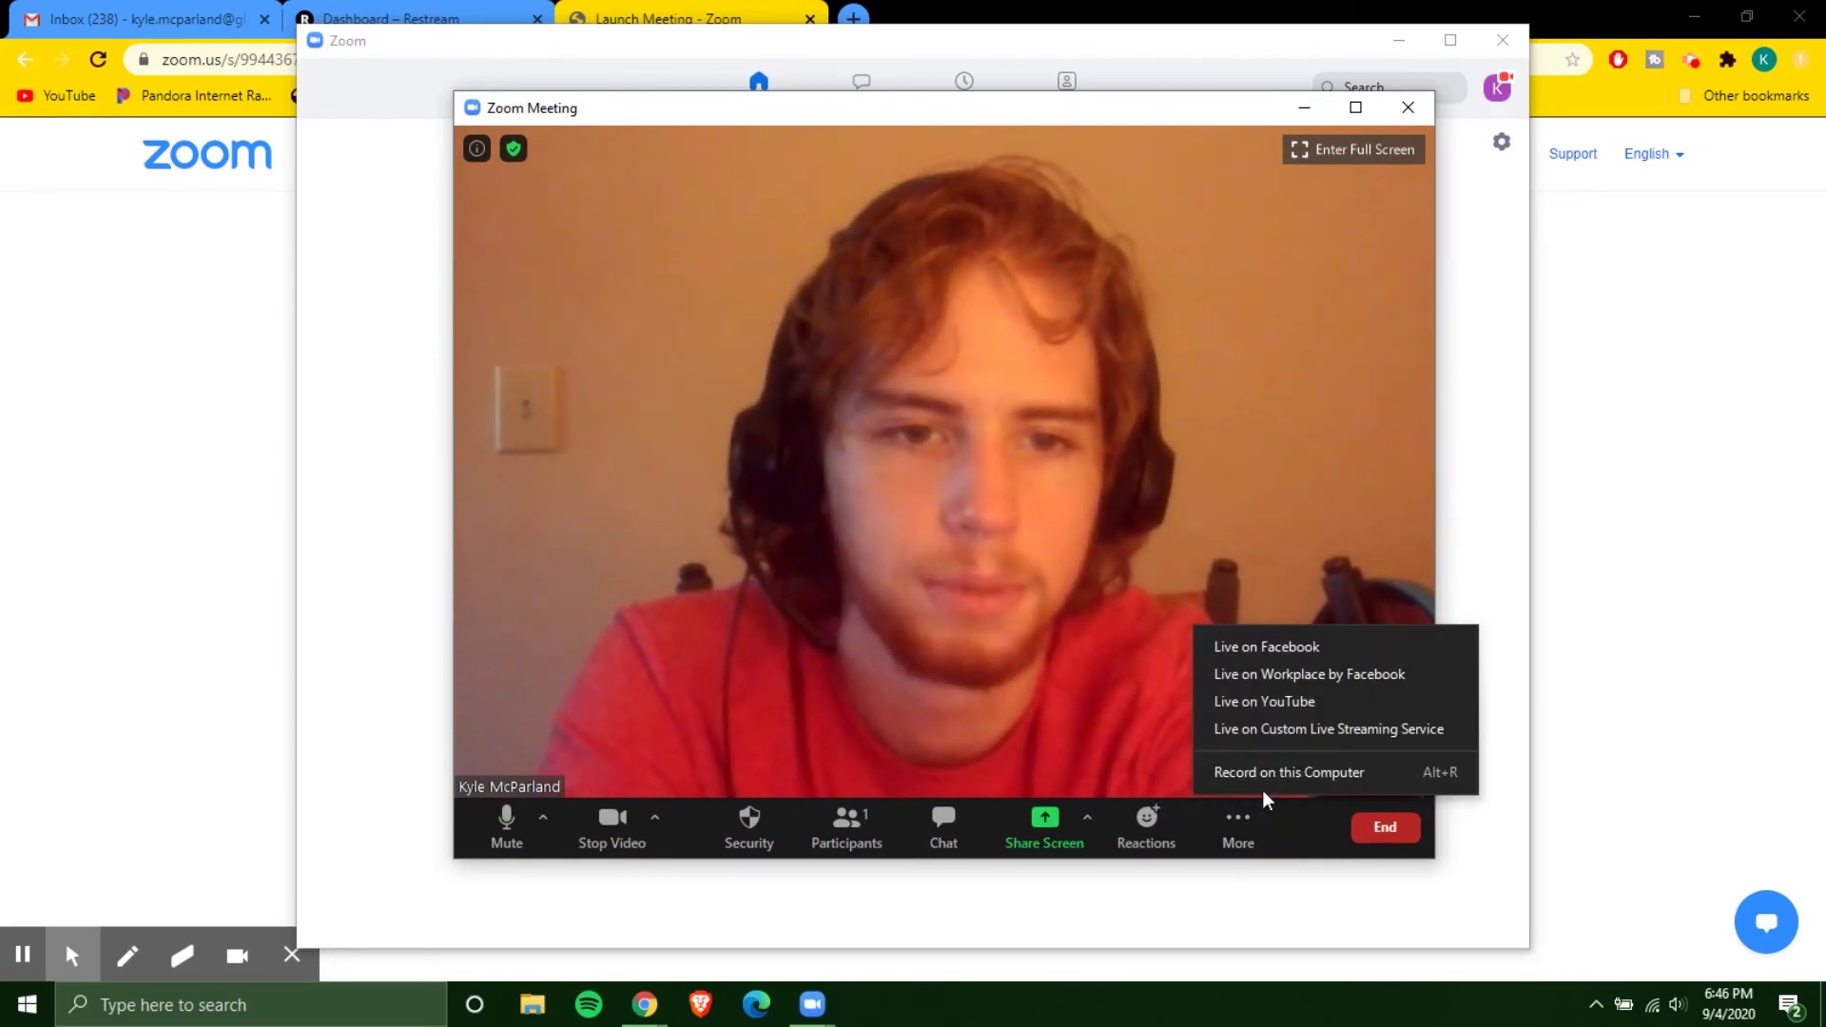
{"action": "left_click", "coordinate": [1347, 730]}
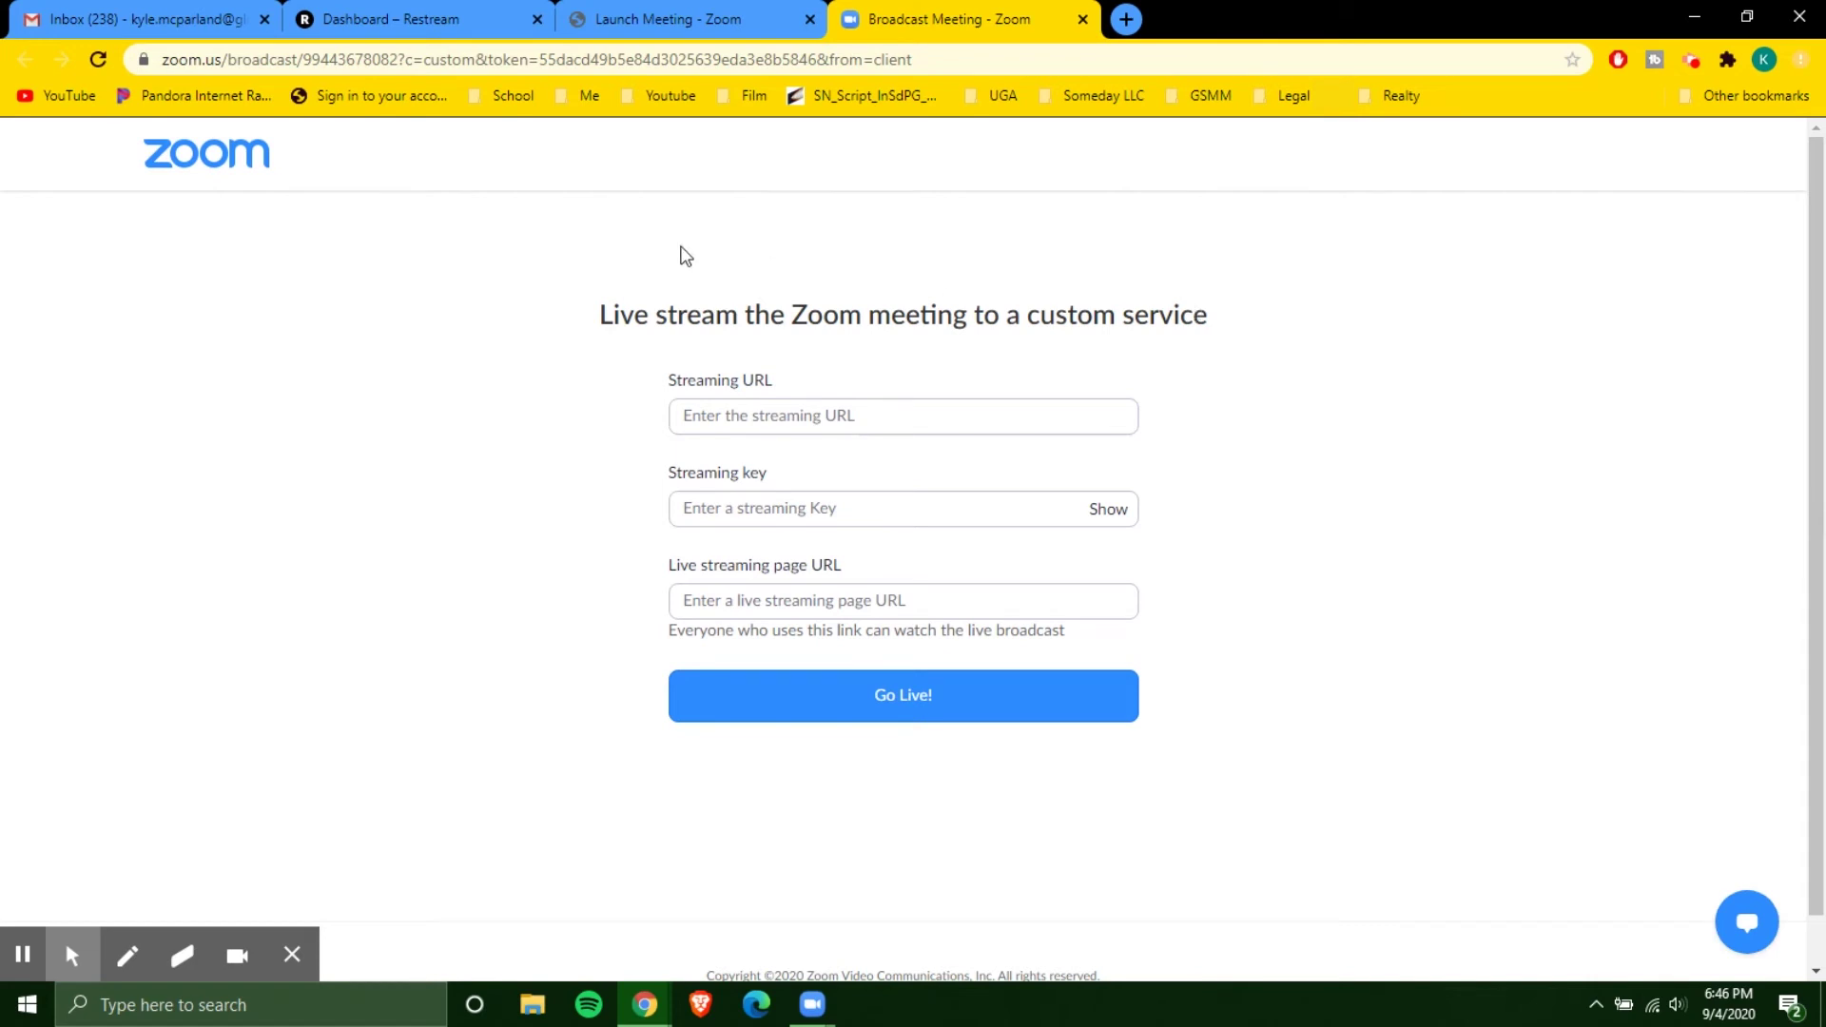
Copy the RTMP URL rtmp://live.restream.io/live from Restream's streaming settings into the Streaming URL of Zoom's custom live stream form
{"action": "left_click", "coordinate": [414, 19]}
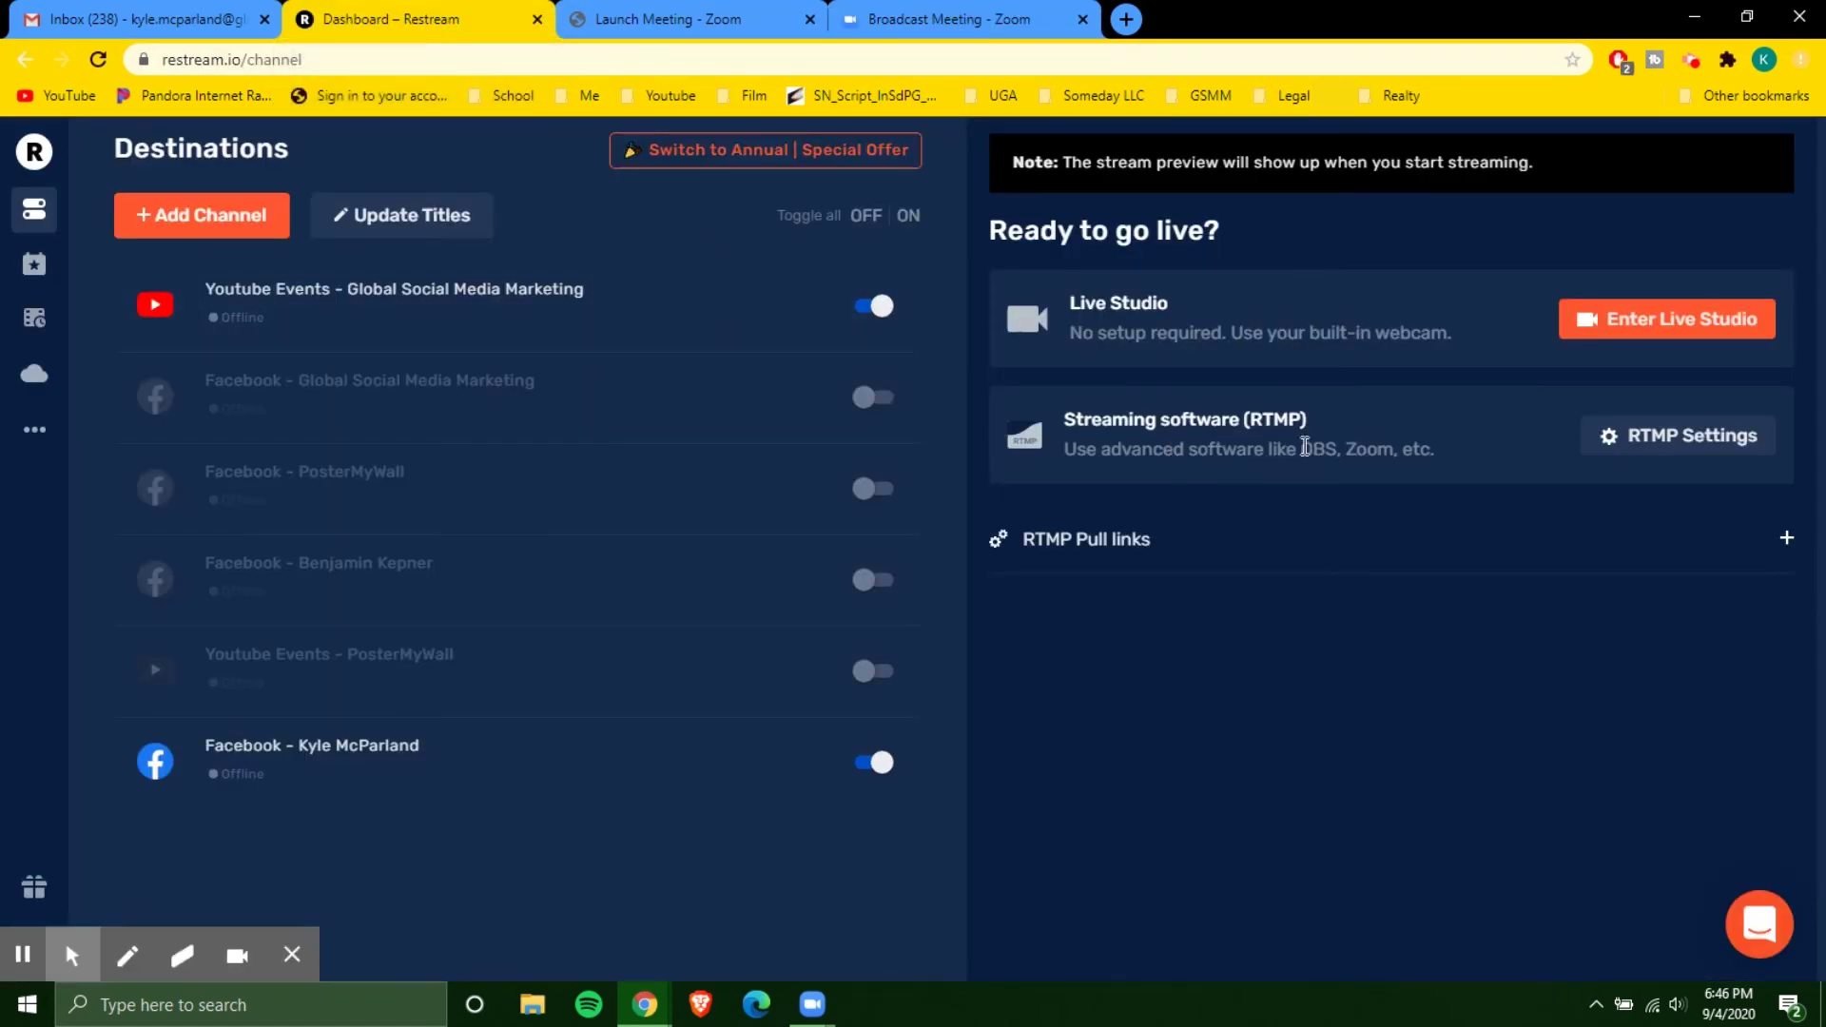
{"action": "left_click_drag", "start_coordinate": [1068, 422], "coordinate": [1304, 422]}
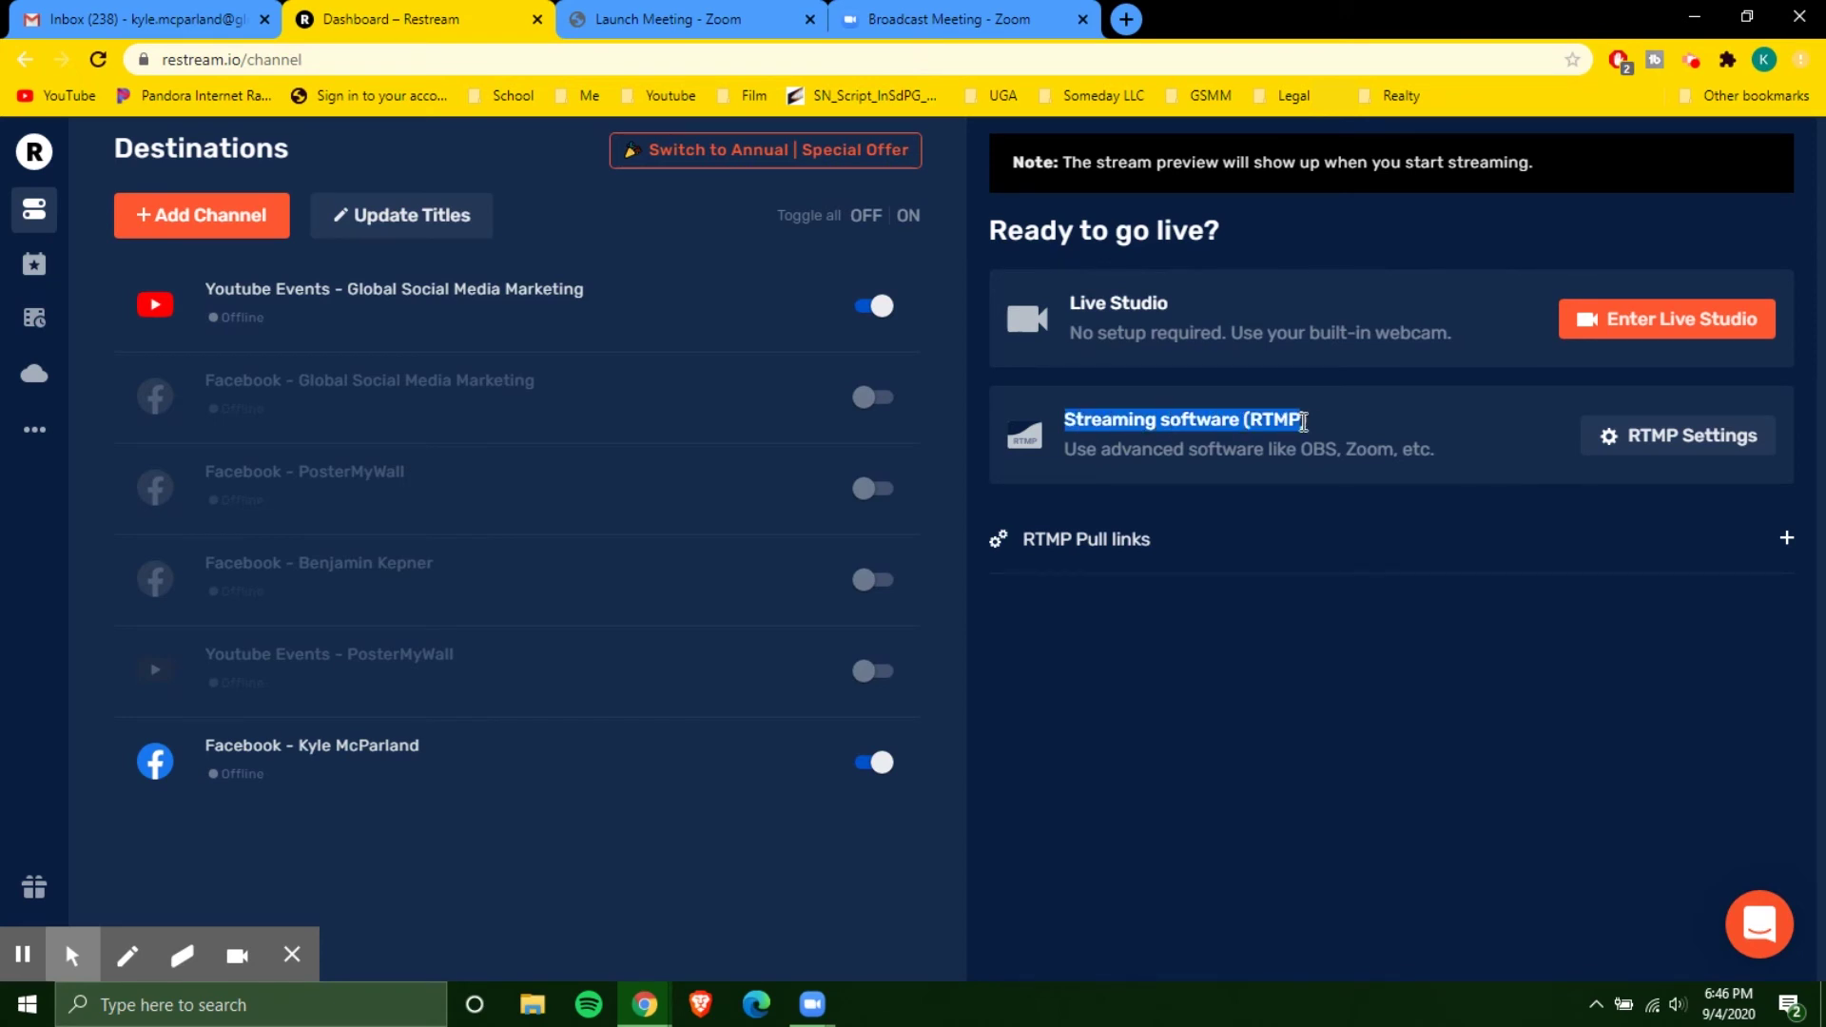
{"action": "left_click", "coordinate": [1337, 436]}
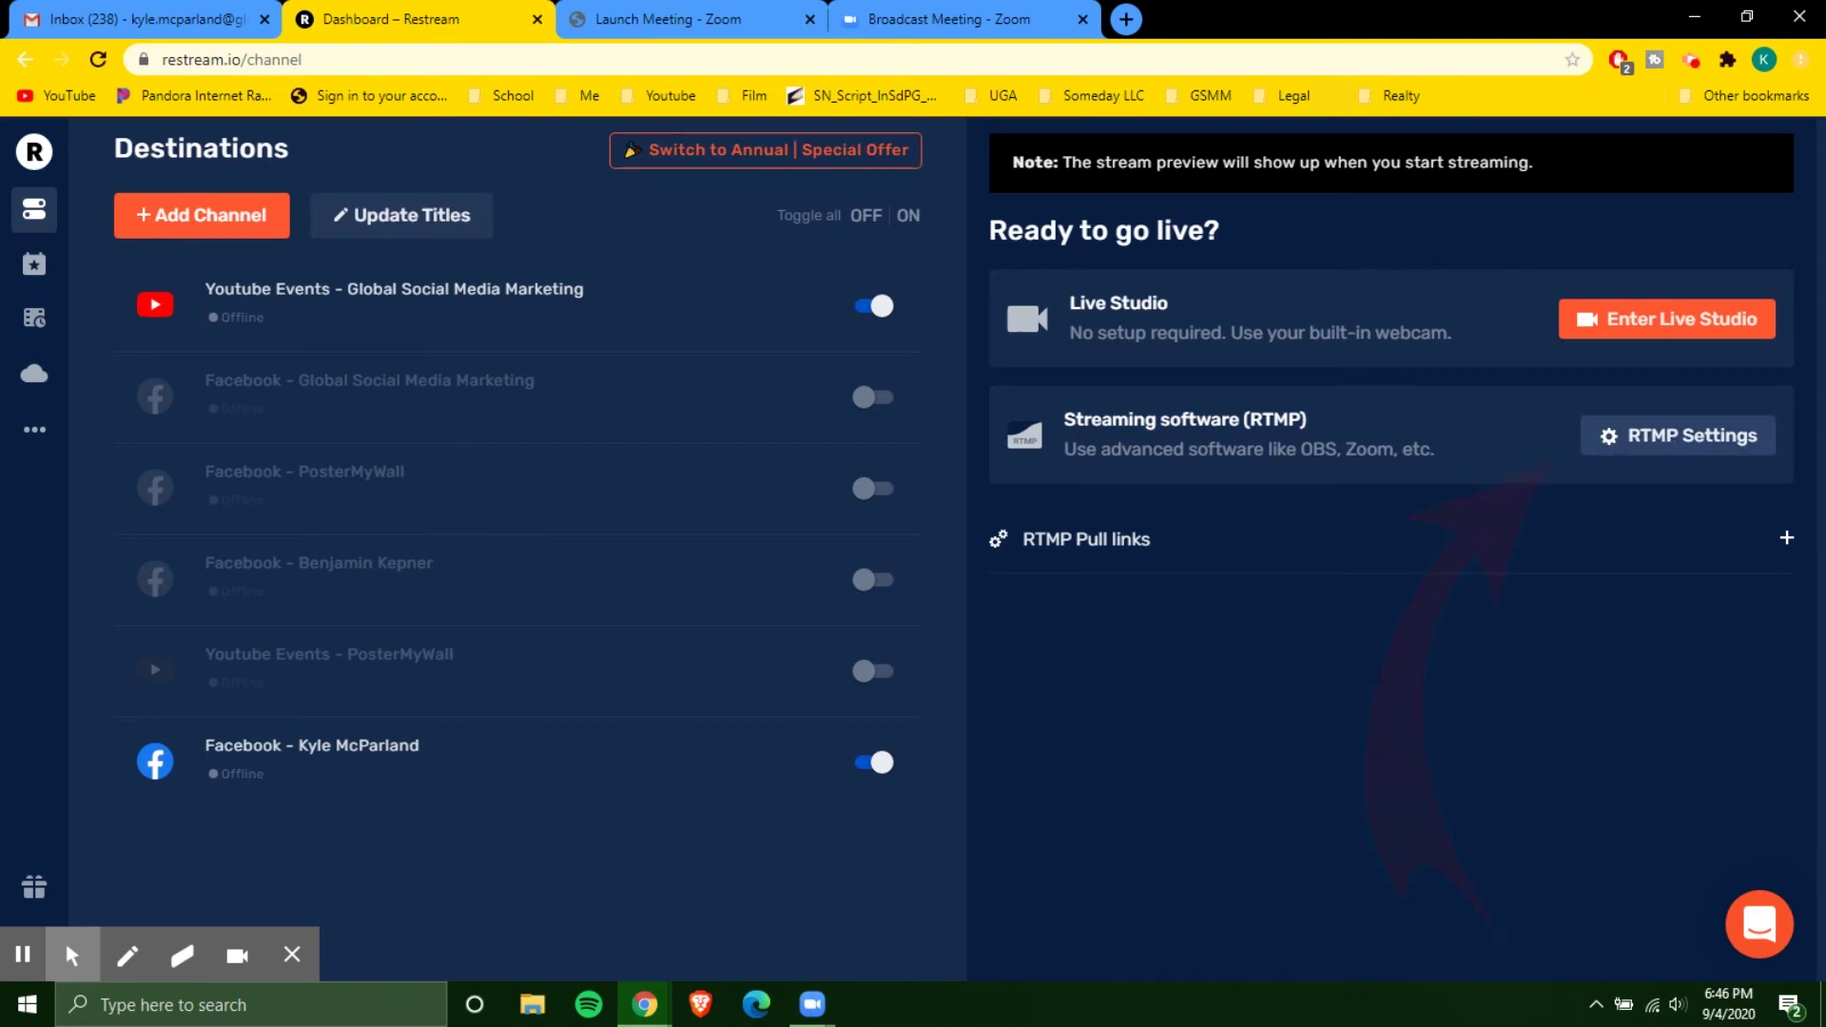
{"action": "left_click", "coordinate": [1674, 440]}
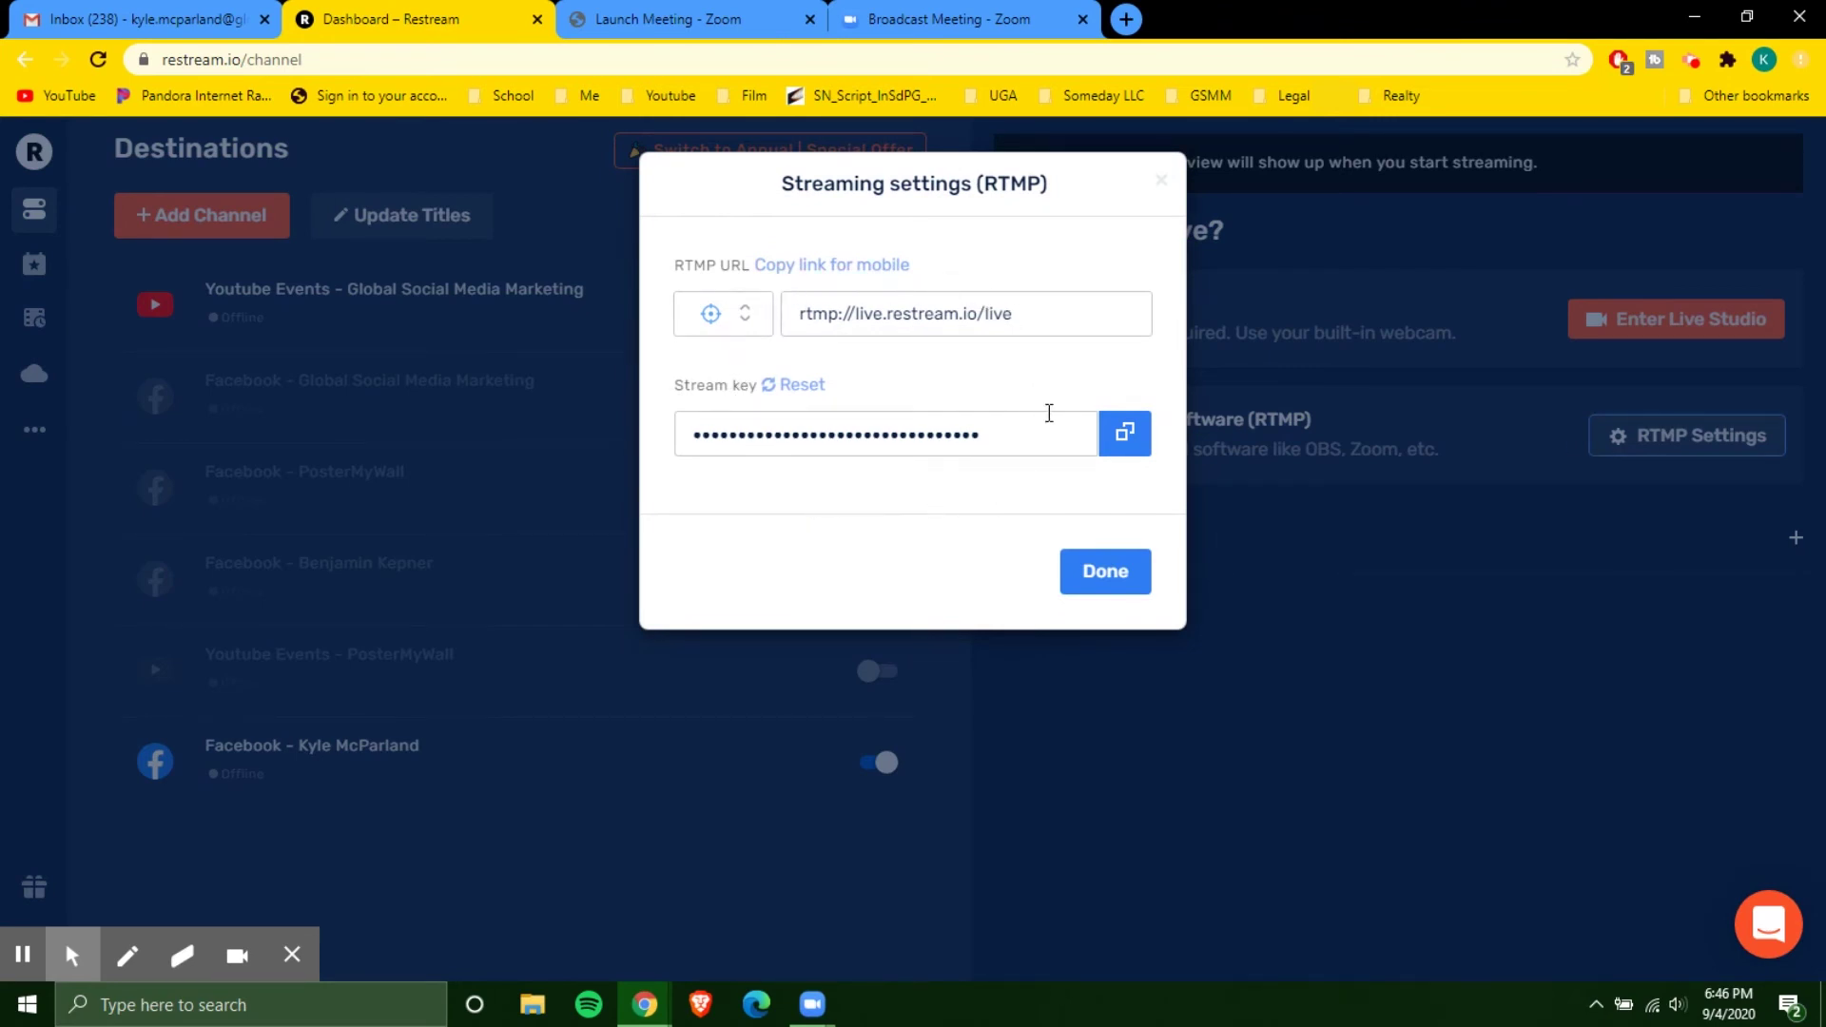
{"action": "left_click", "coordinate": [1072, 311]}
{"action": "key", "text": "ctrl+c"}
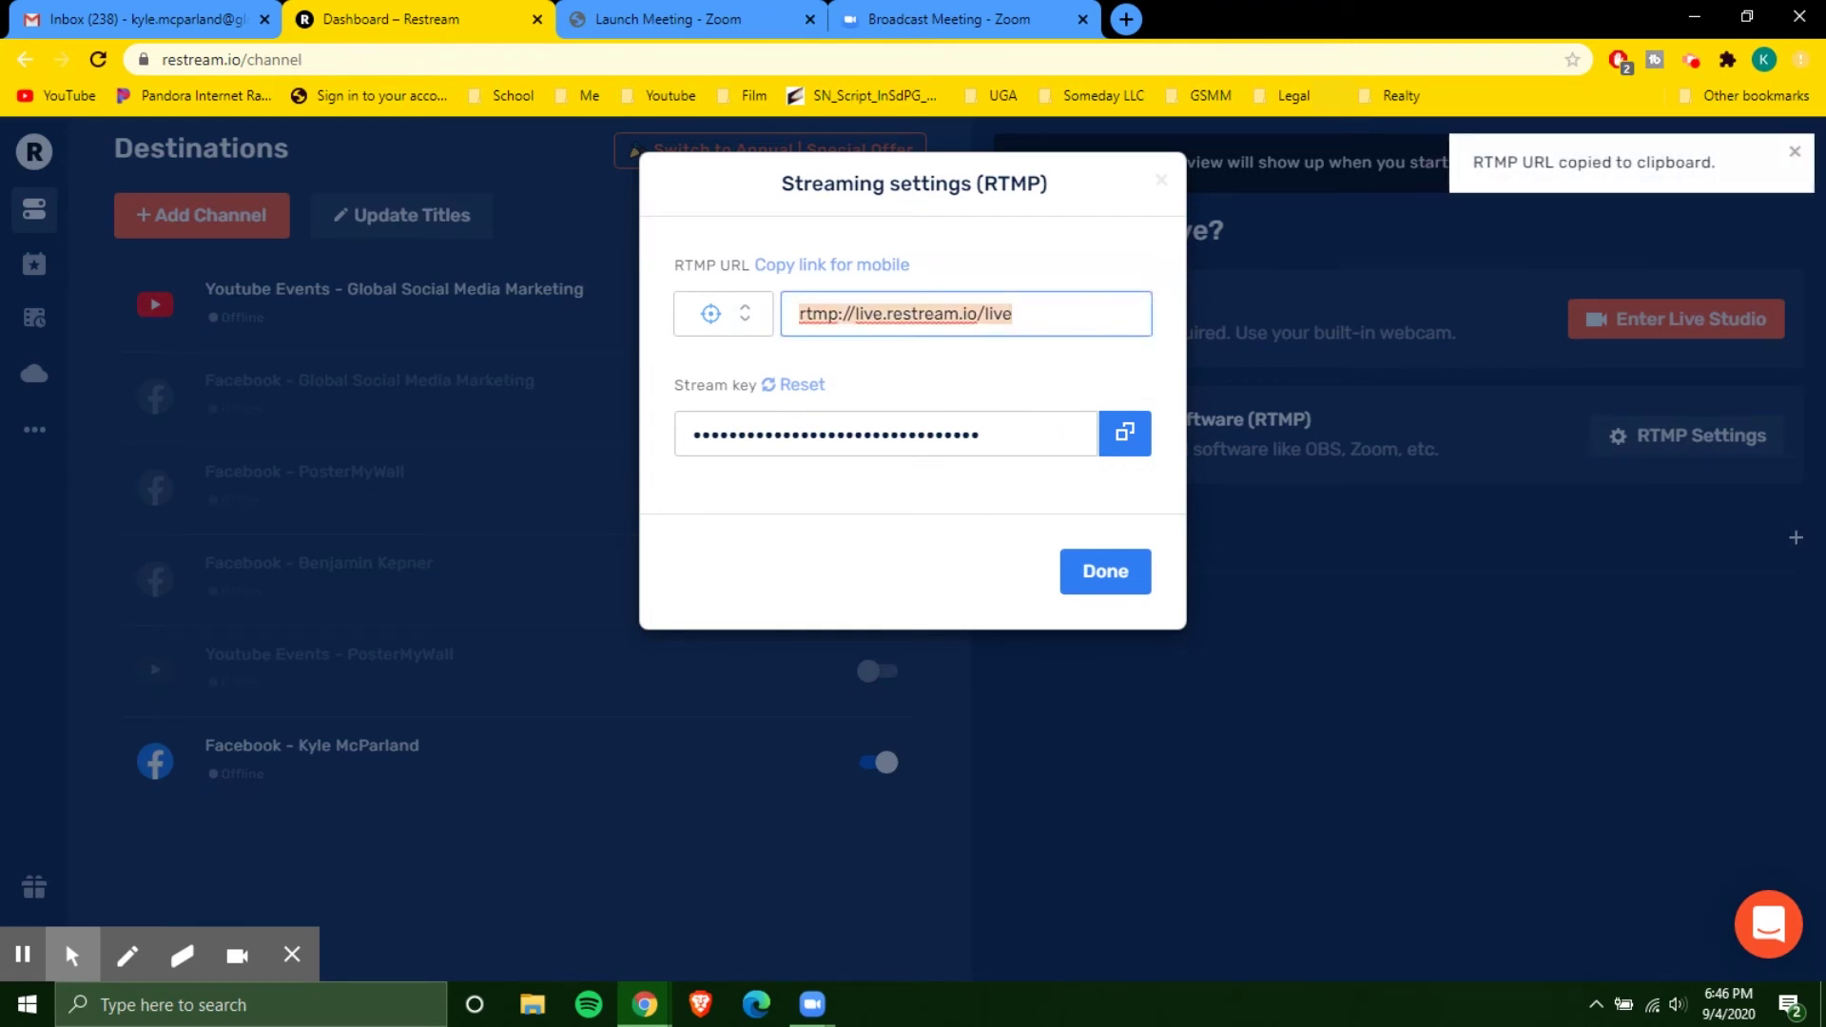
{"action": "left_click", "coordinate": [1078, 316]}
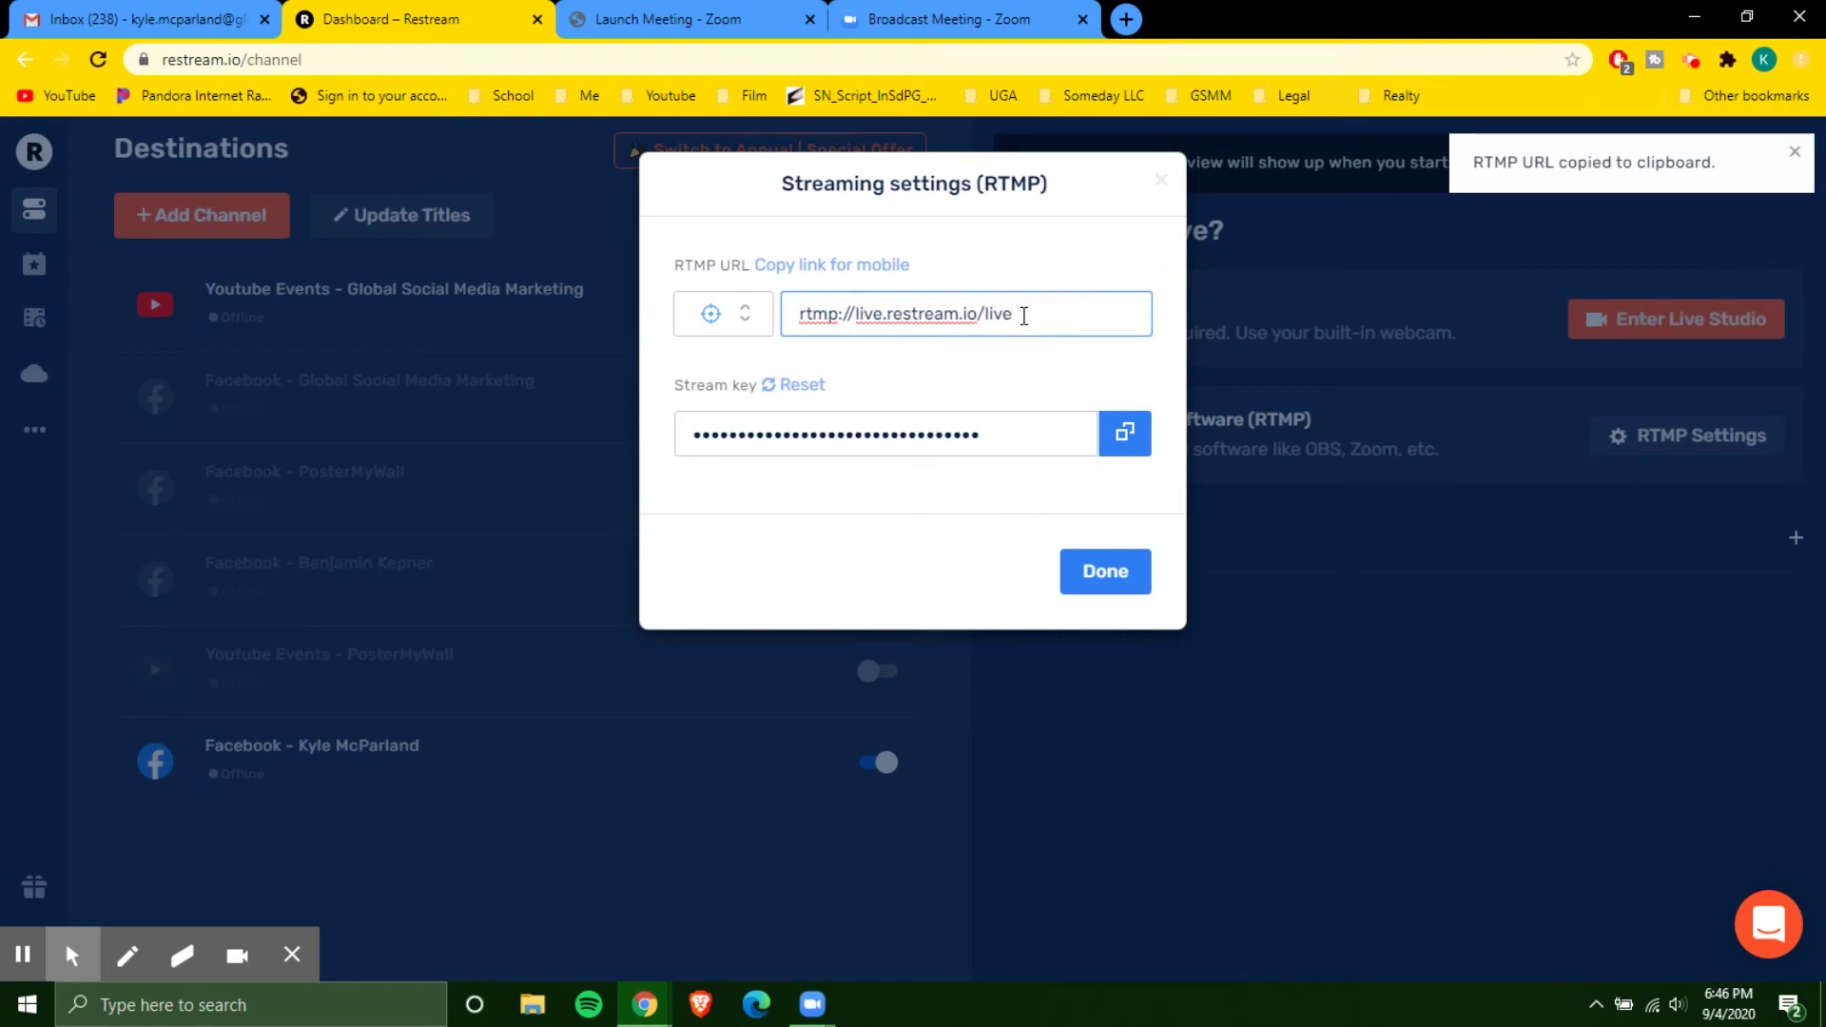
{"action": "left_click", "coordinate": [992, 20]}
{"action": "left_click", "coordinate": [898, 416]}
{"action": "key", "text": "ctrl+v"}
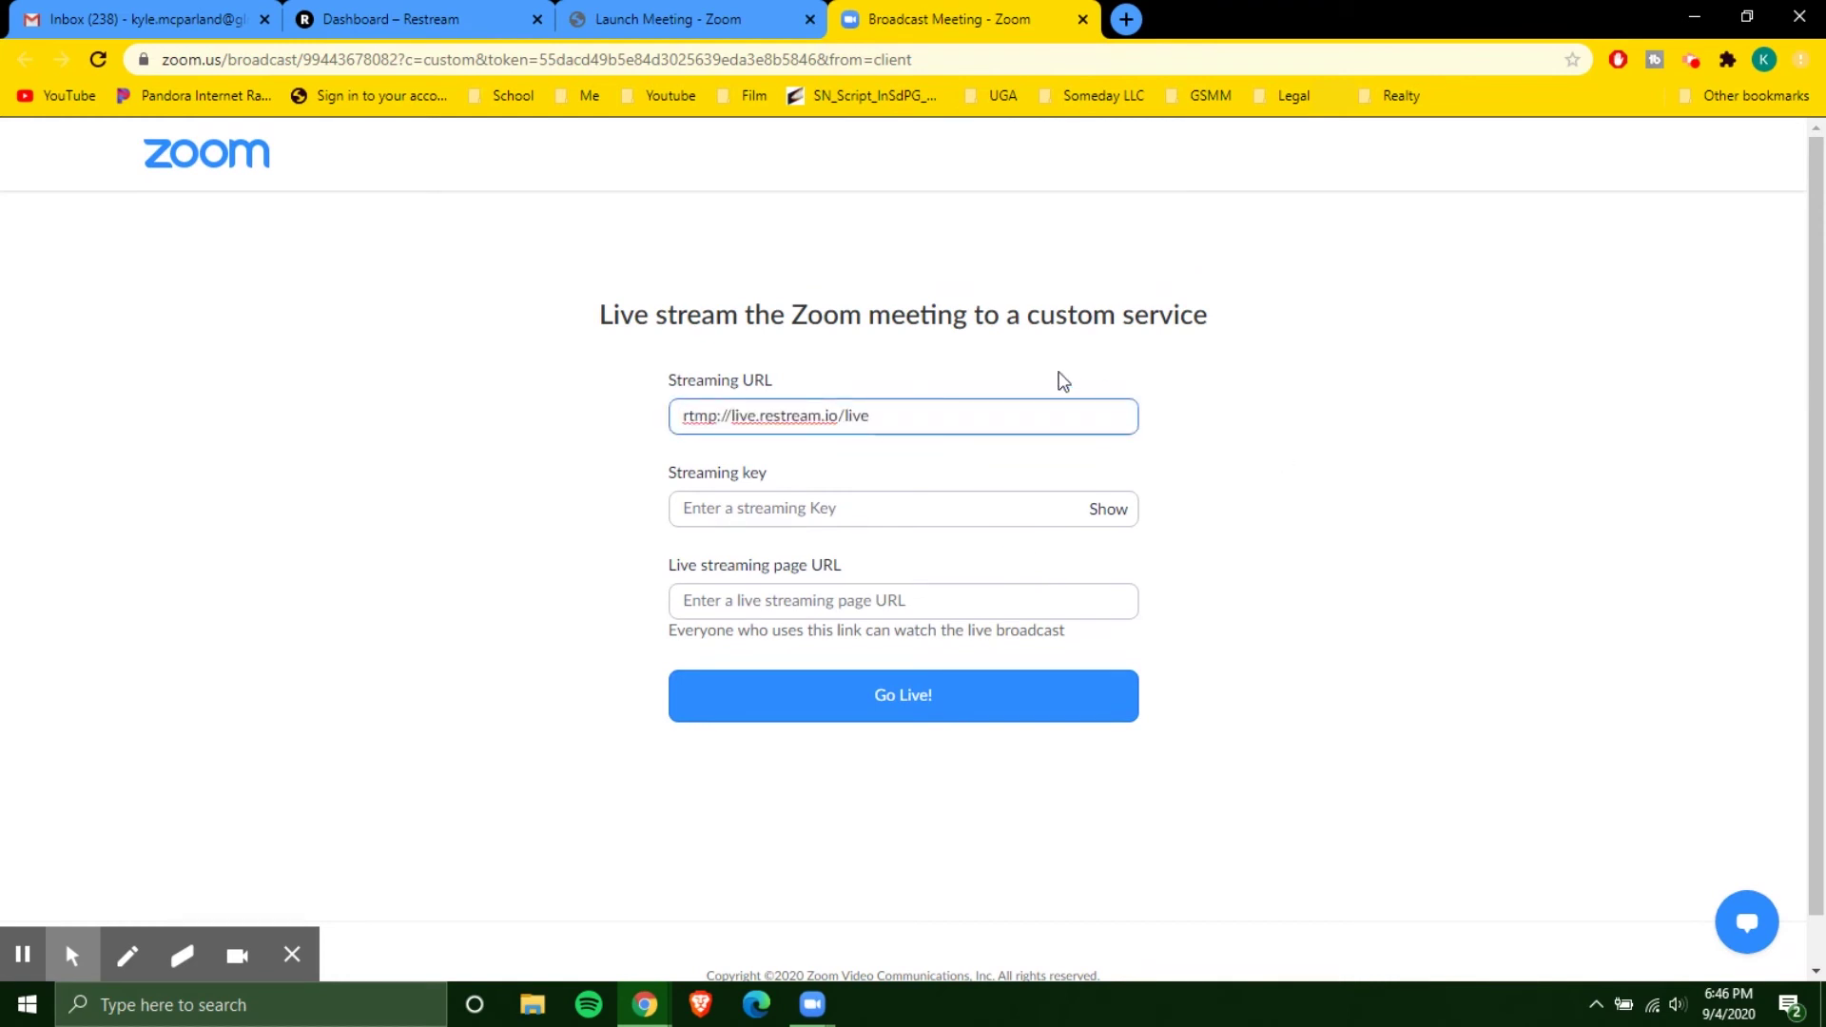
Copy the stream key from Restream's RTMP settings into the Streaming key field of Zoom's live stream form
{"action": "left_click", "coordinate": [452, 13]}
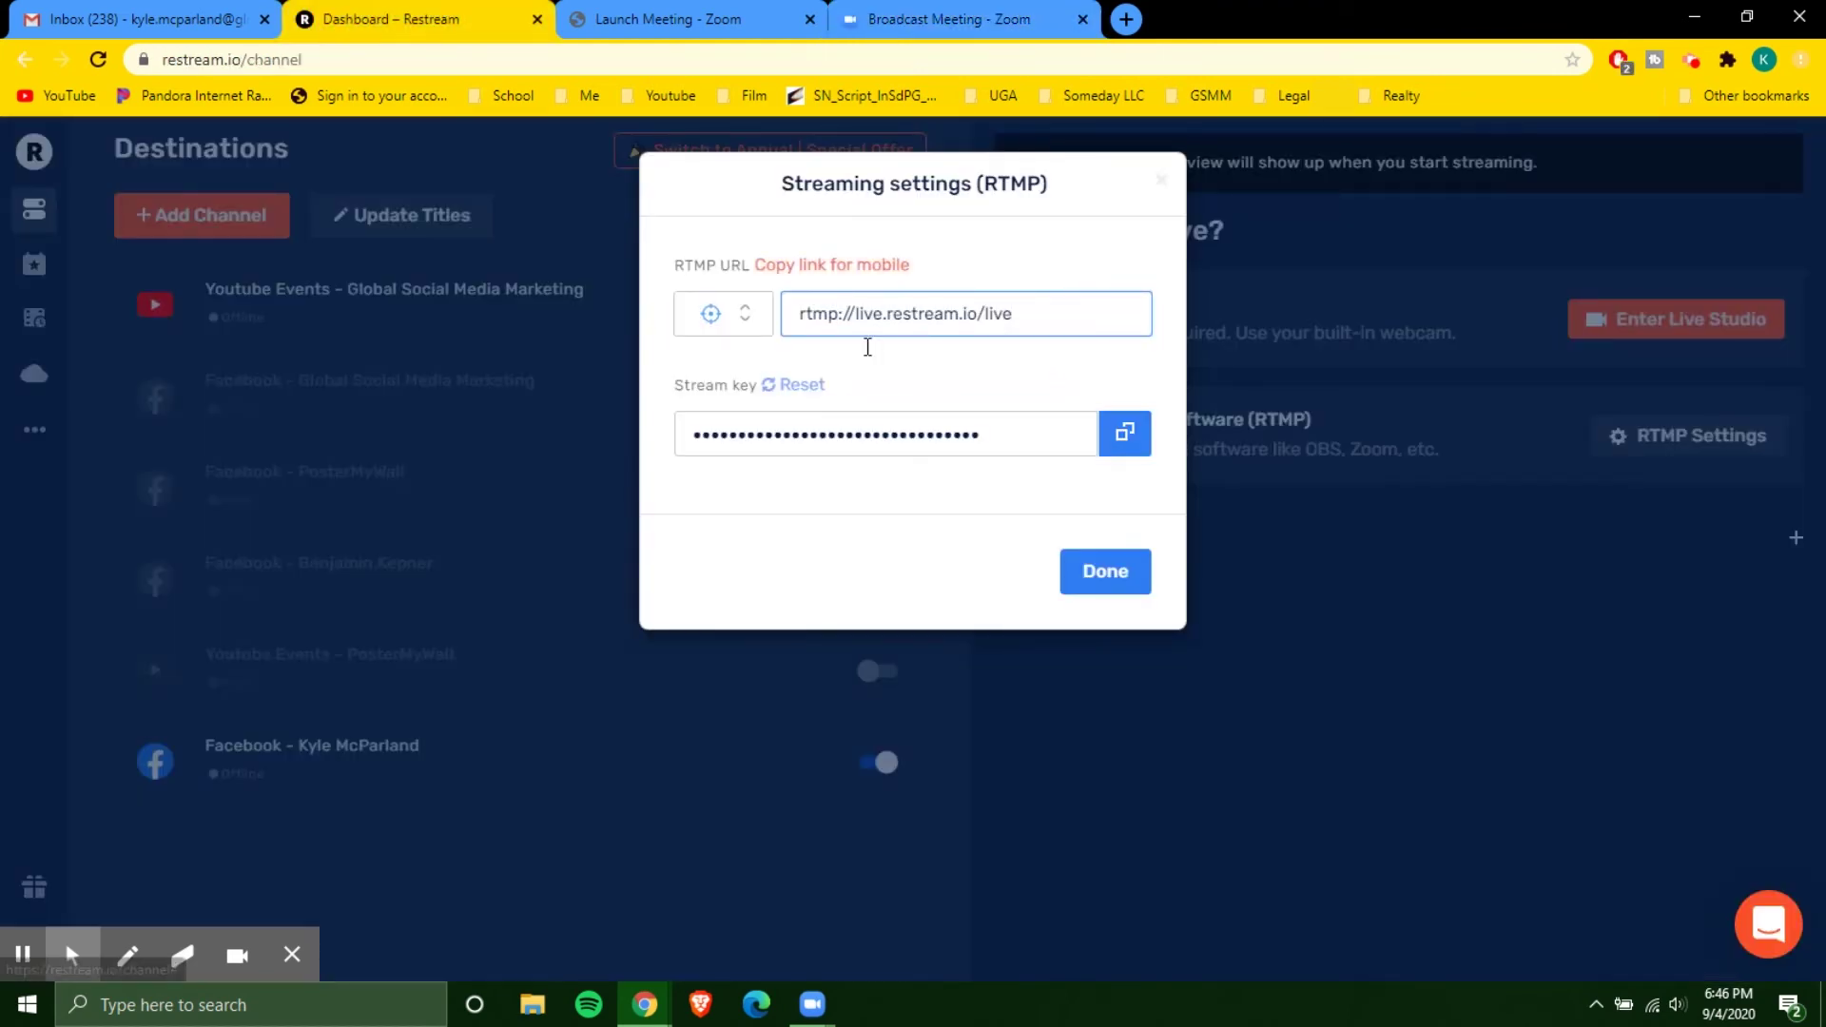
{"action": "left_click", "coordinate": [1126, 444]}
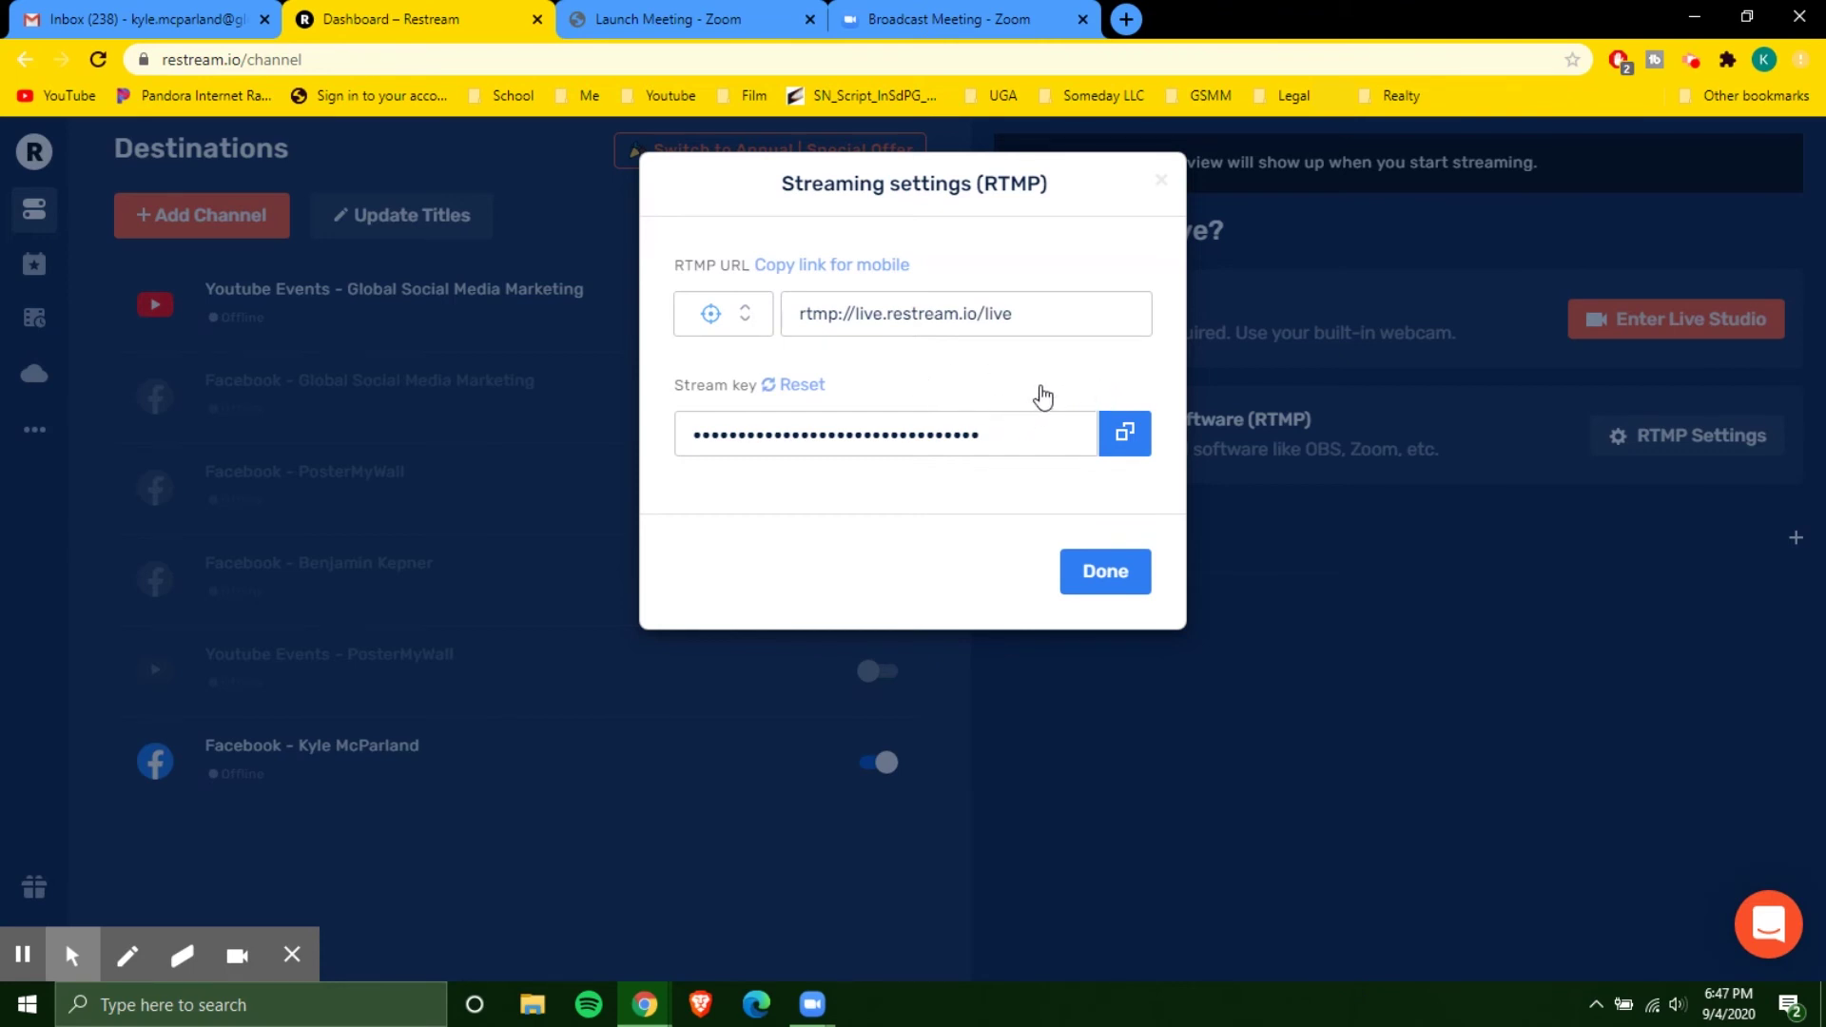
{"action": "left_click", "coordinate": [982, 11]}
{"action": "left_click", "coordinate": [967, 506]}
{"action": "key", "text": "ctrl+v"}
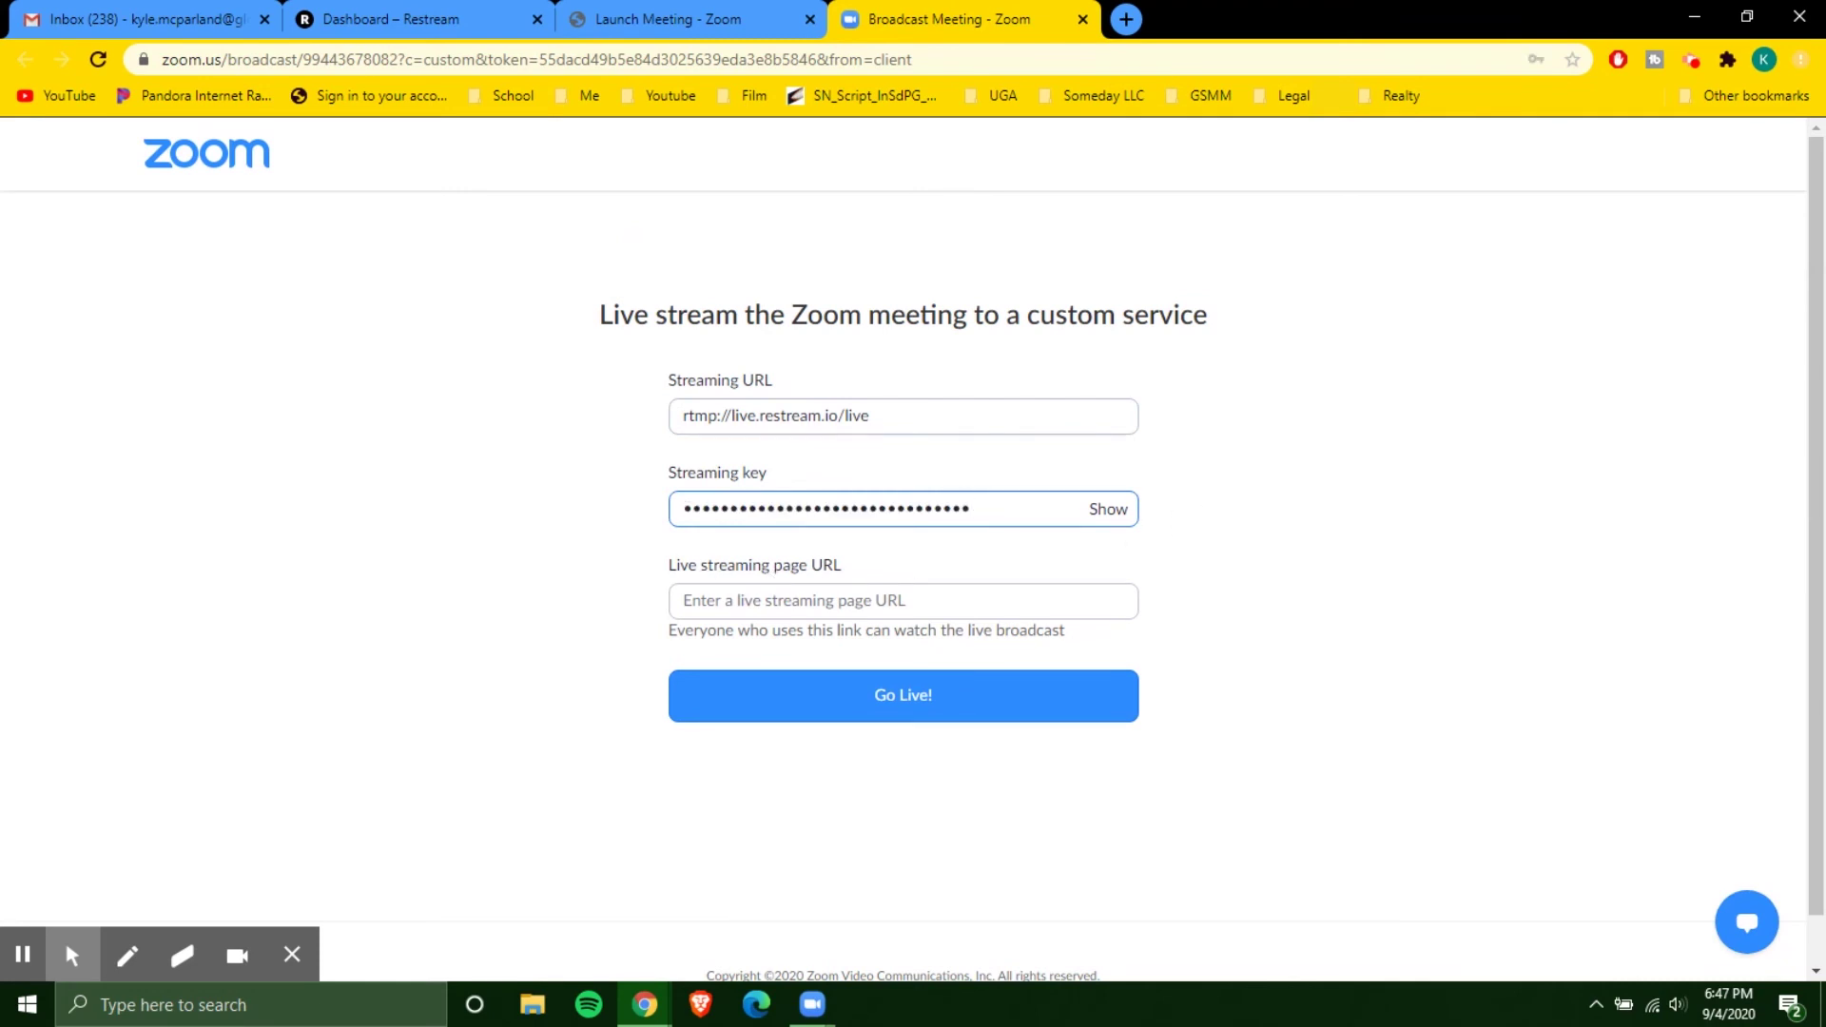
Enter the Global Social Media Marketing YouTube channel address as the live streaming page URL and start the live broadcast
{"action": "left_click_drag", "start_coordinate": [680, 568], "coordinate": [842, 569]}
{"action": "left_click", "coordinate": [899, 605]}
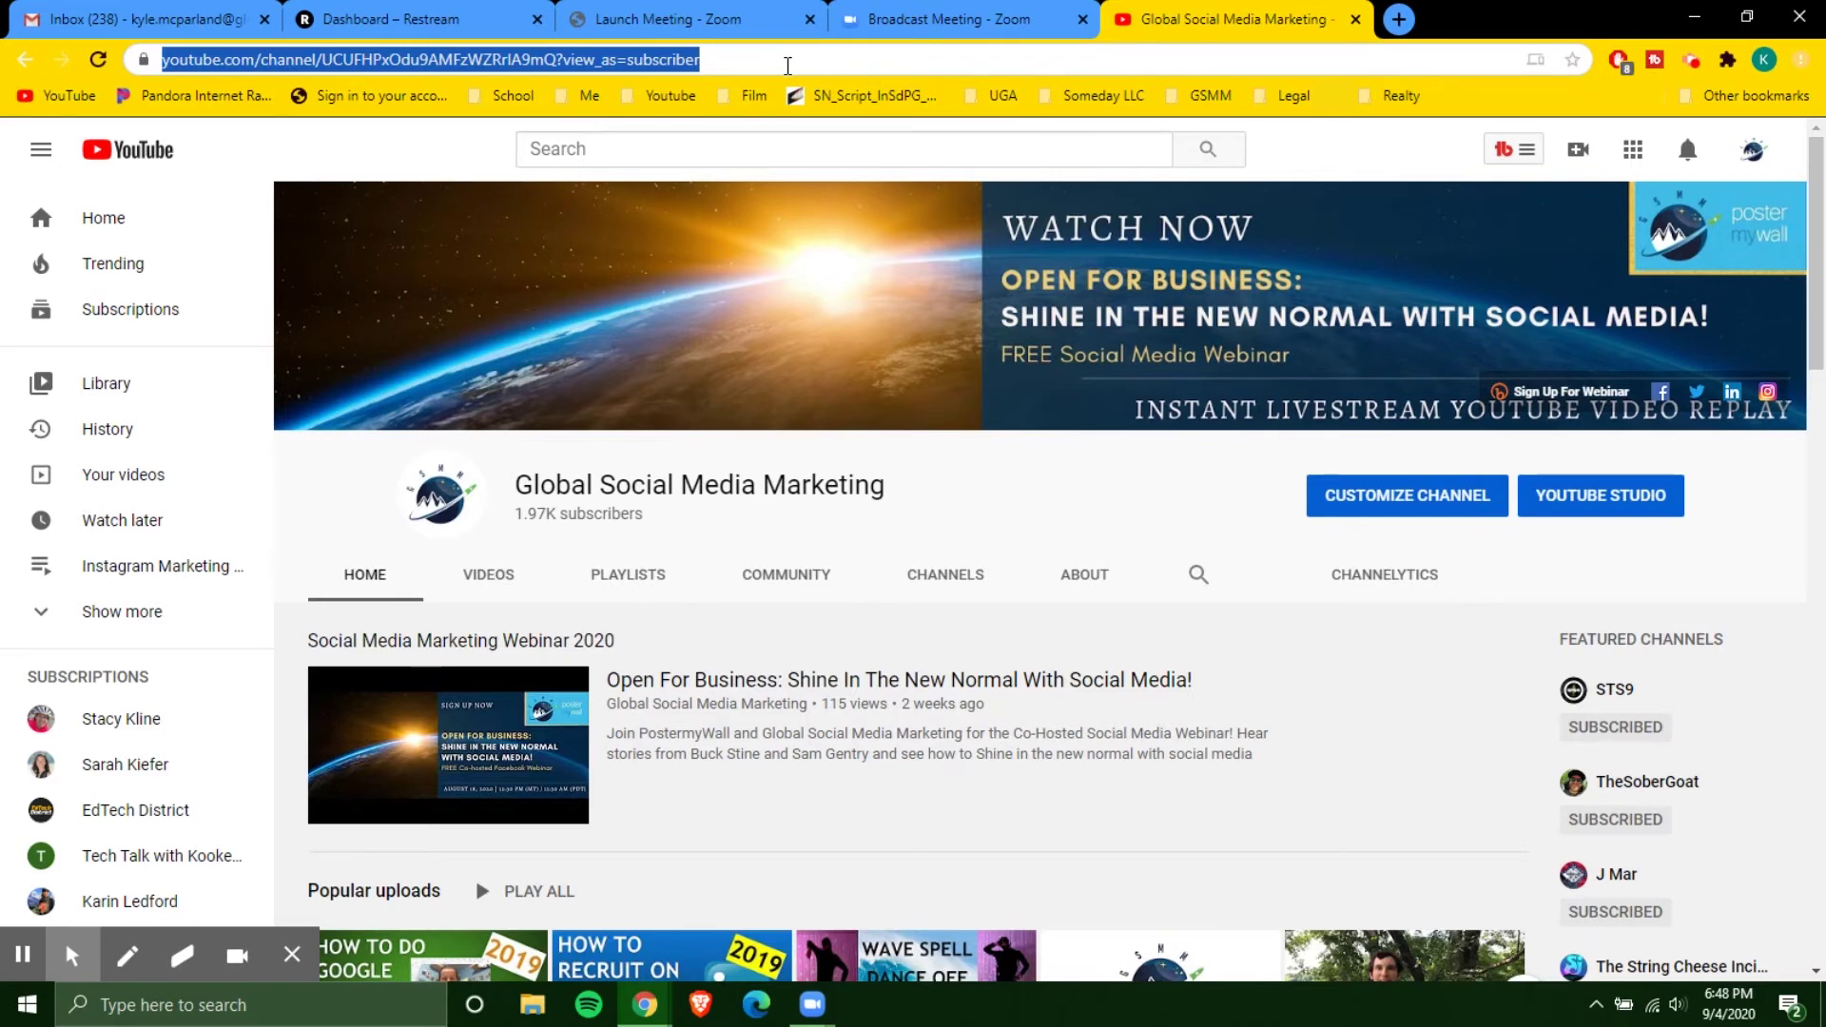
{"action": "left_click", "coordinate": [788, 65]}
{"action": "left_click", "coordinate": [940, 17]}
{"action": "left_click", "coordinate": [922, 601]}
{"action": "key", "text": "ctrl+v"}
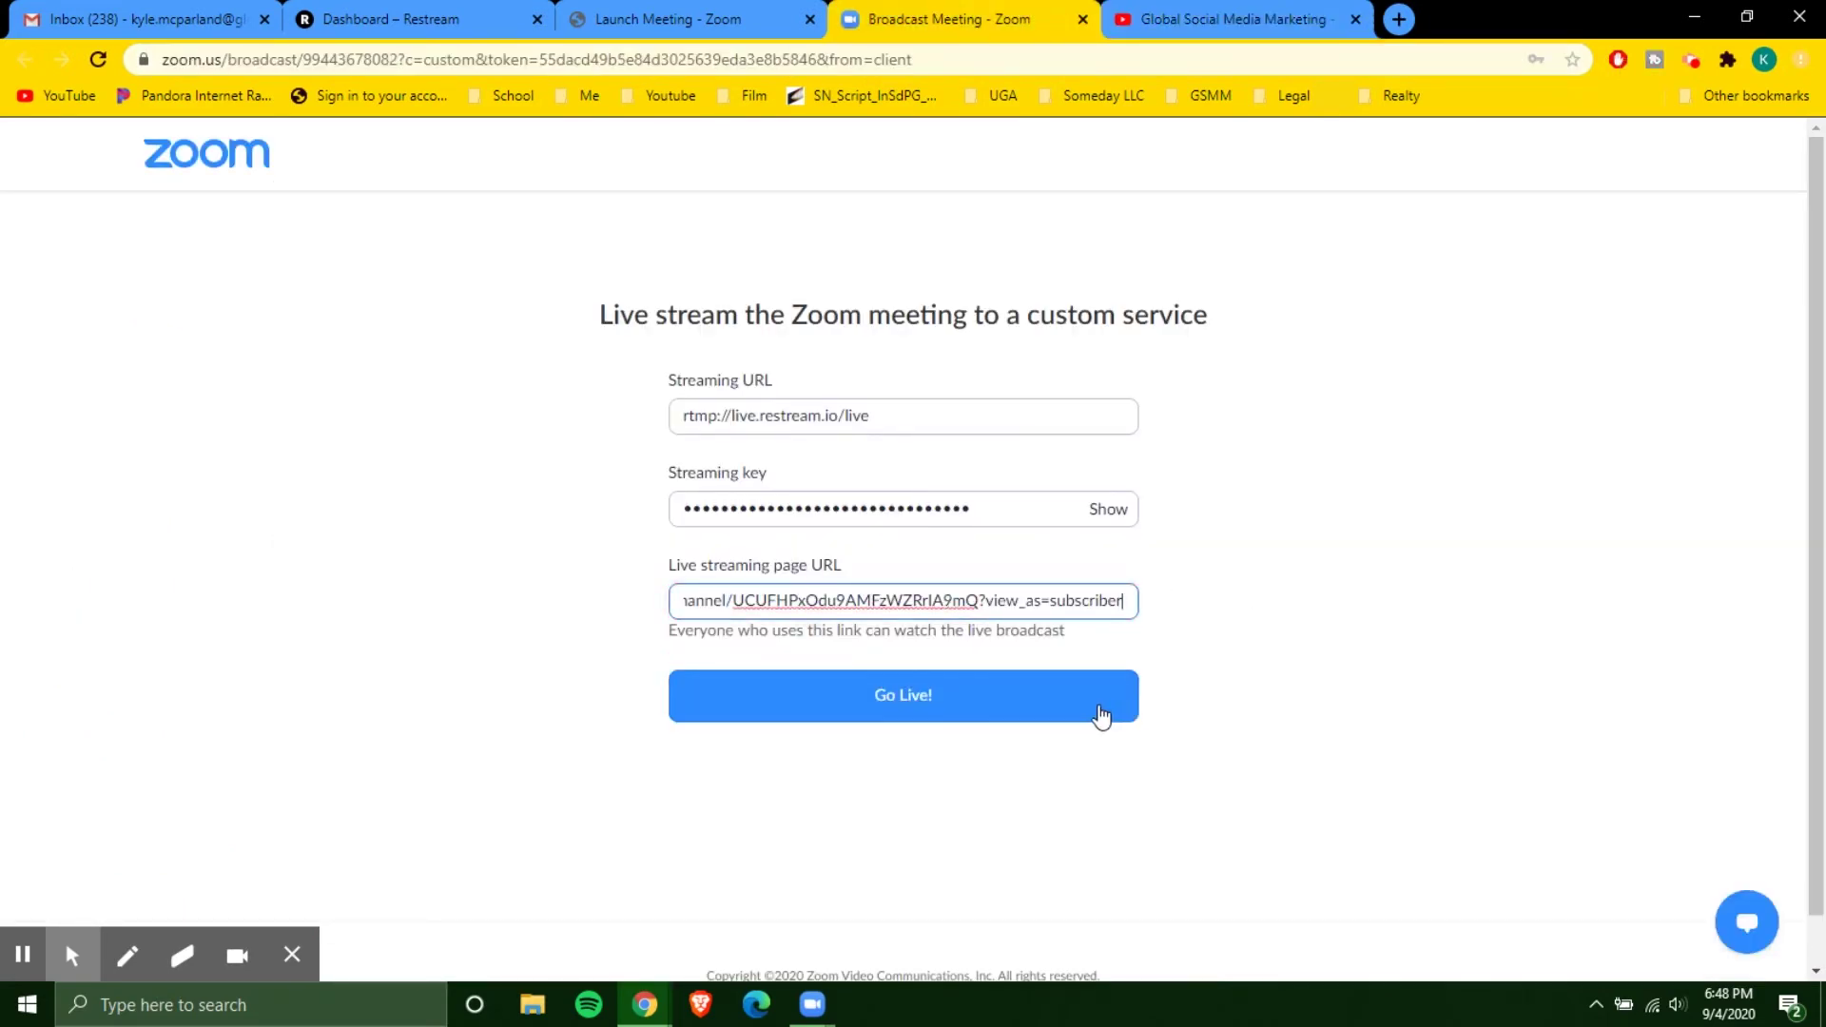
{"action": "left_click", "coordinate": [1021, 719]}
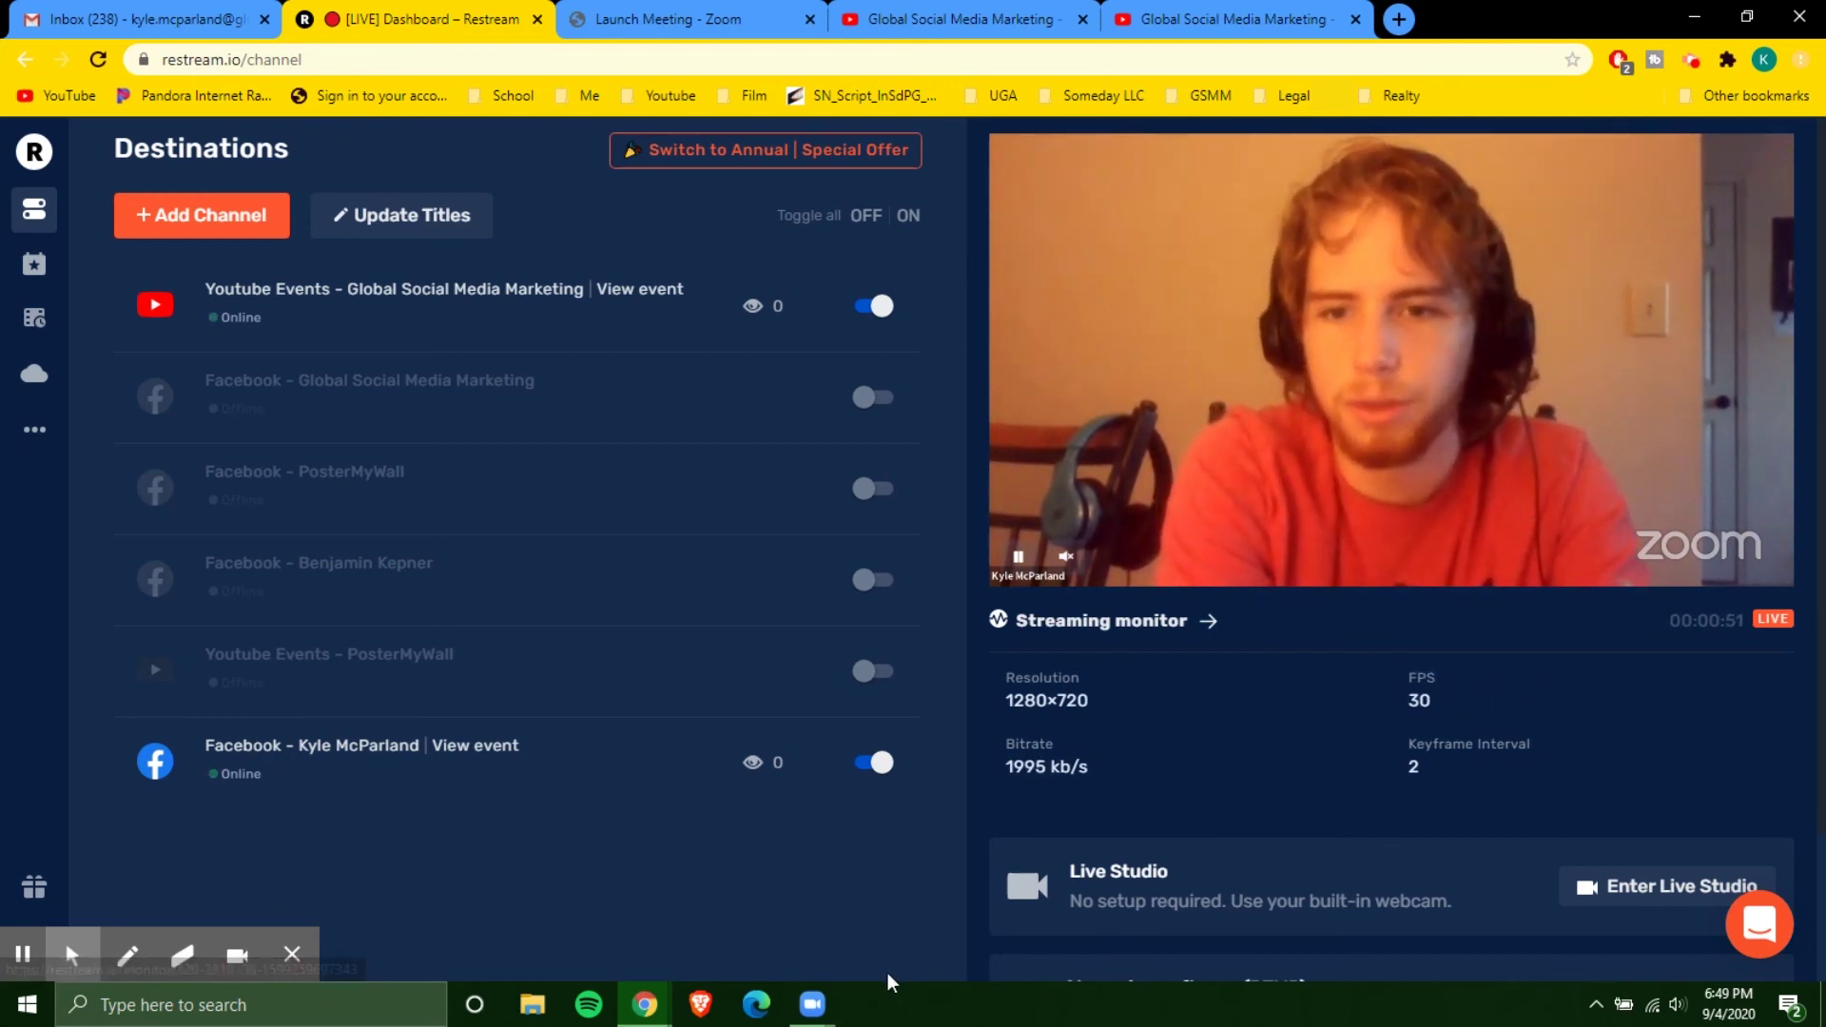
Bring the live Zoom meeting window back in front of the Restream dashboard and view its meeting controls
{"action": "mouse_move", "coordinate": [812, 1004]}
{"action": "left_click", "coordinate": [874, 939]}
{"action": "mouse_move", "coordinate": [1115, 773]}
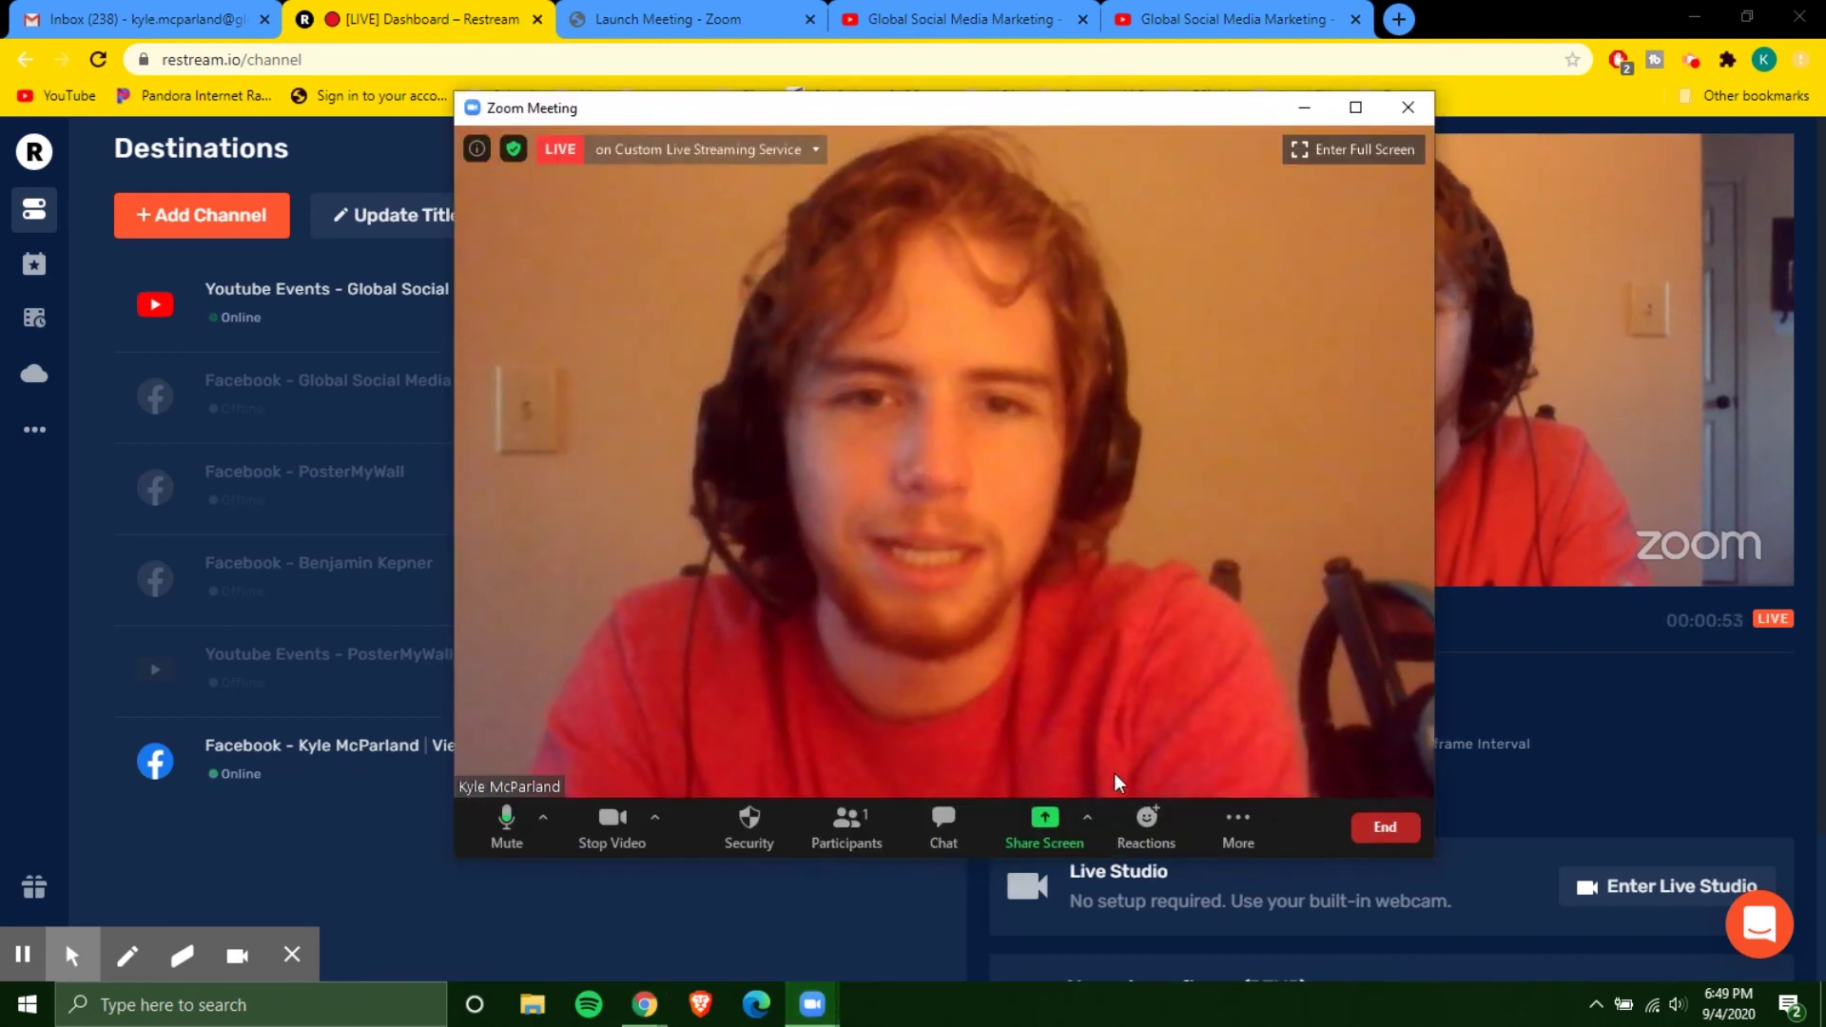